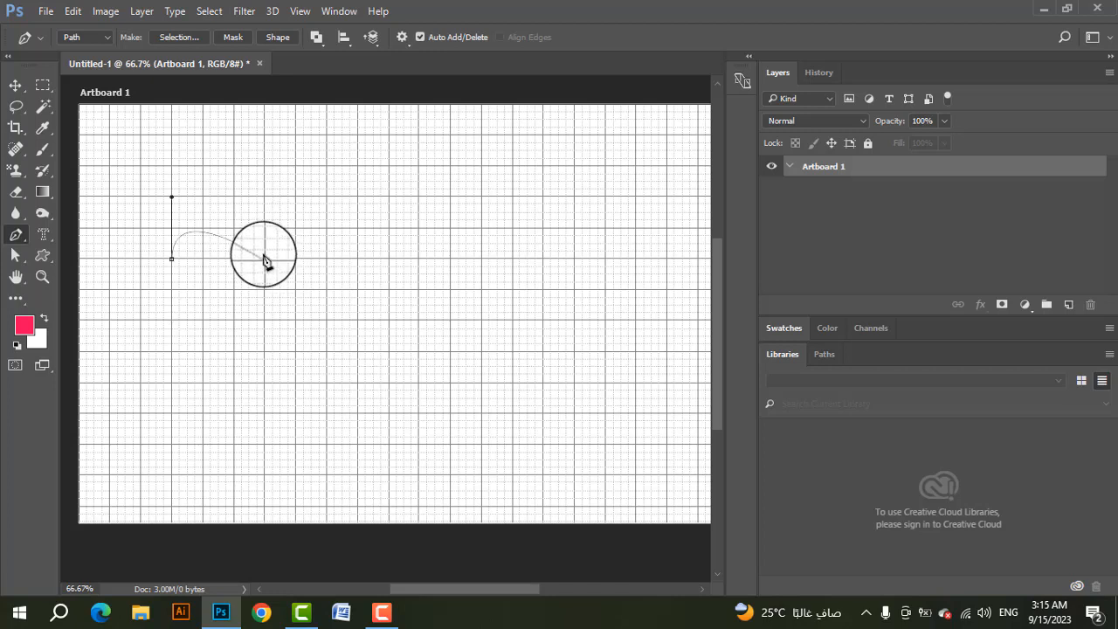
- Complete the first arch three grid squares wide with the Pen tool, and turn its outgoing handle straight up two squares using Convert Point
left_click_drag(267, 260, 267, 323)
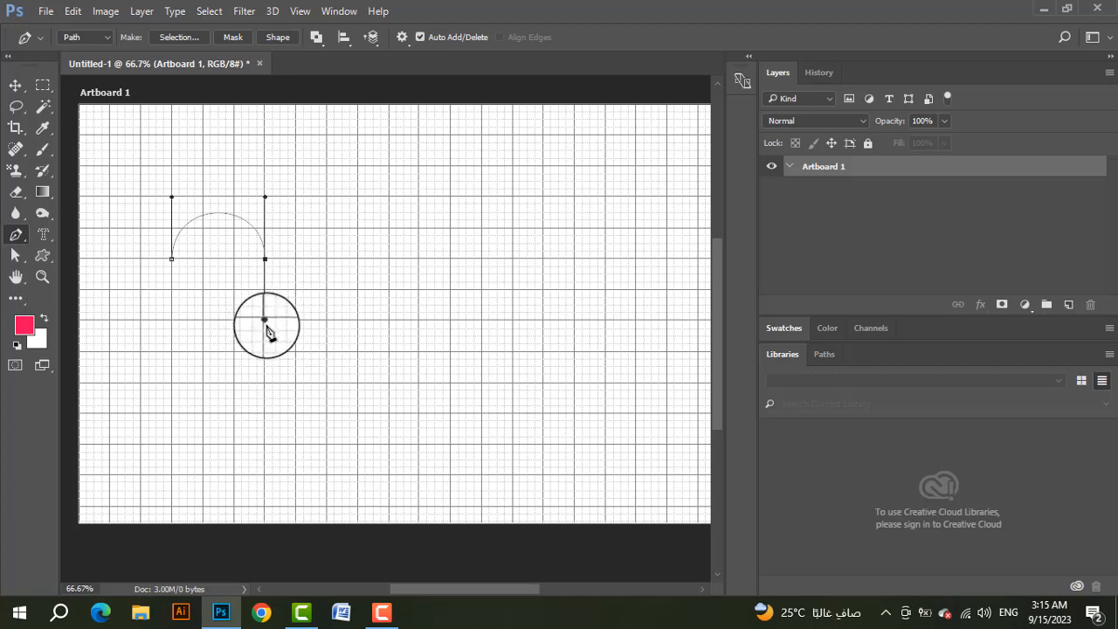
left_click_drag(16, 239, 58, 297)
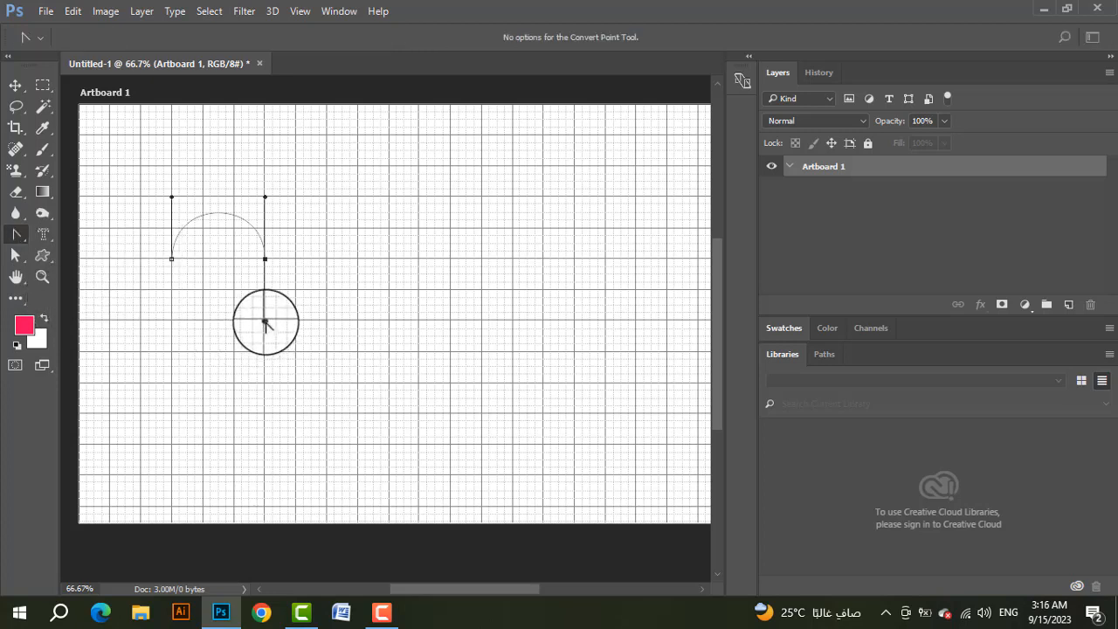
left_click_drag(265, 323, 262, 201)
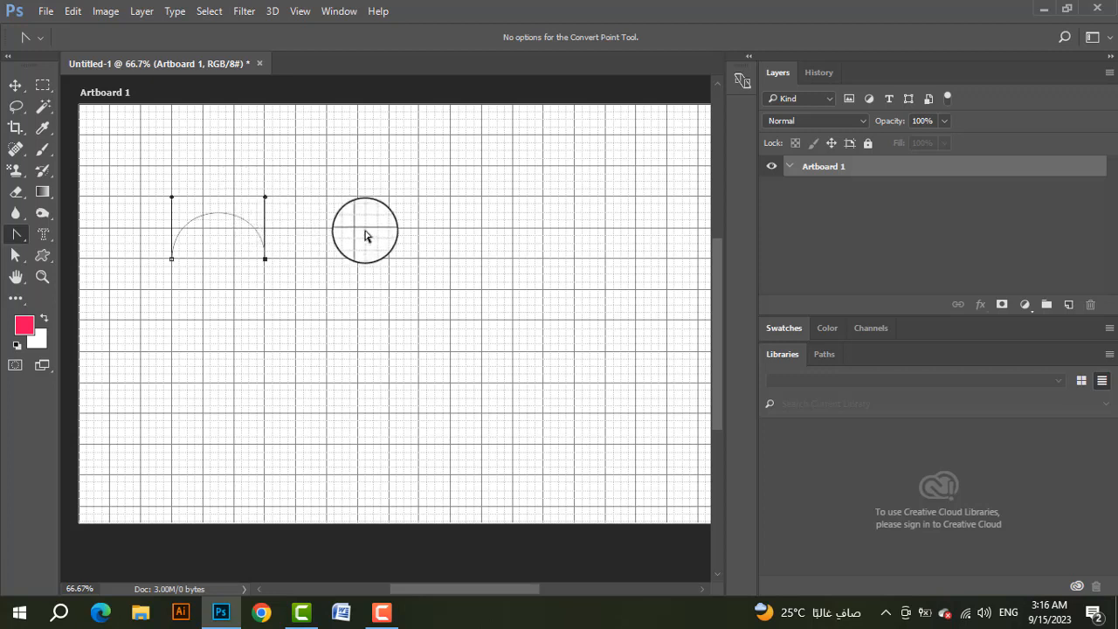
- Add a second arch of three grid squares with the Pen tool and turn its end point's outgoing handle straight up two squares
right_click(19, 236)
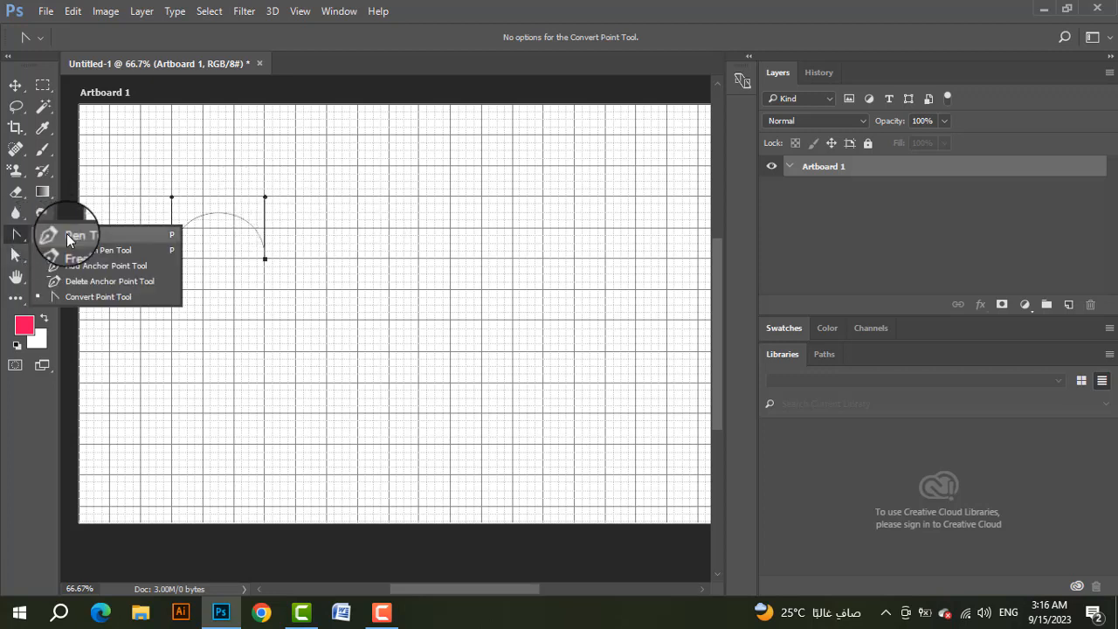
left_click(68, 234)
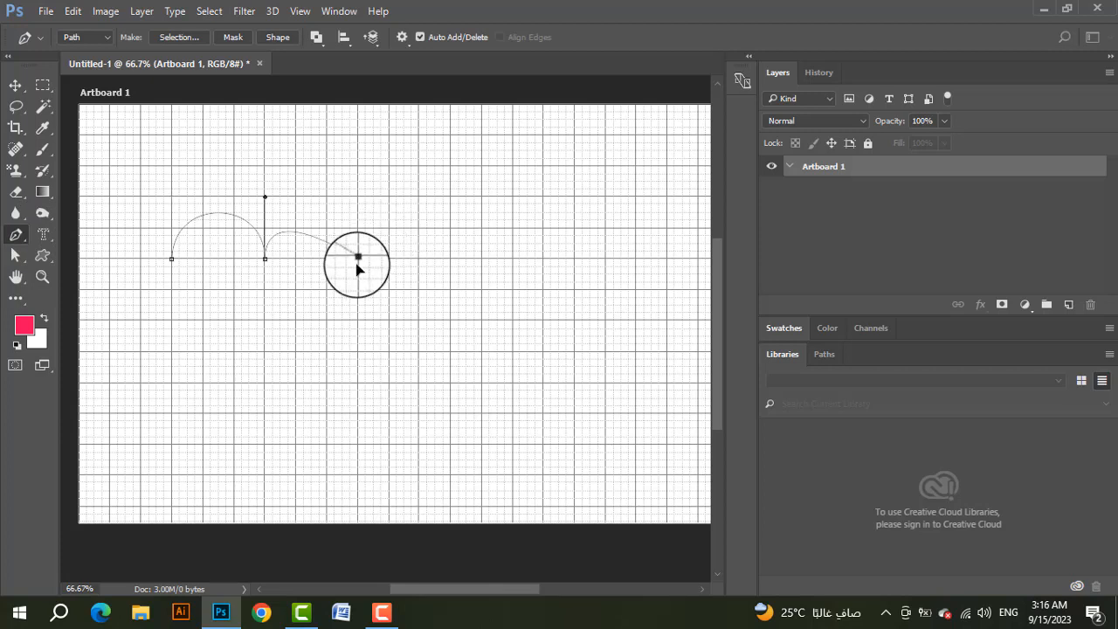
left_click_drag(357, 259, 358, 320)
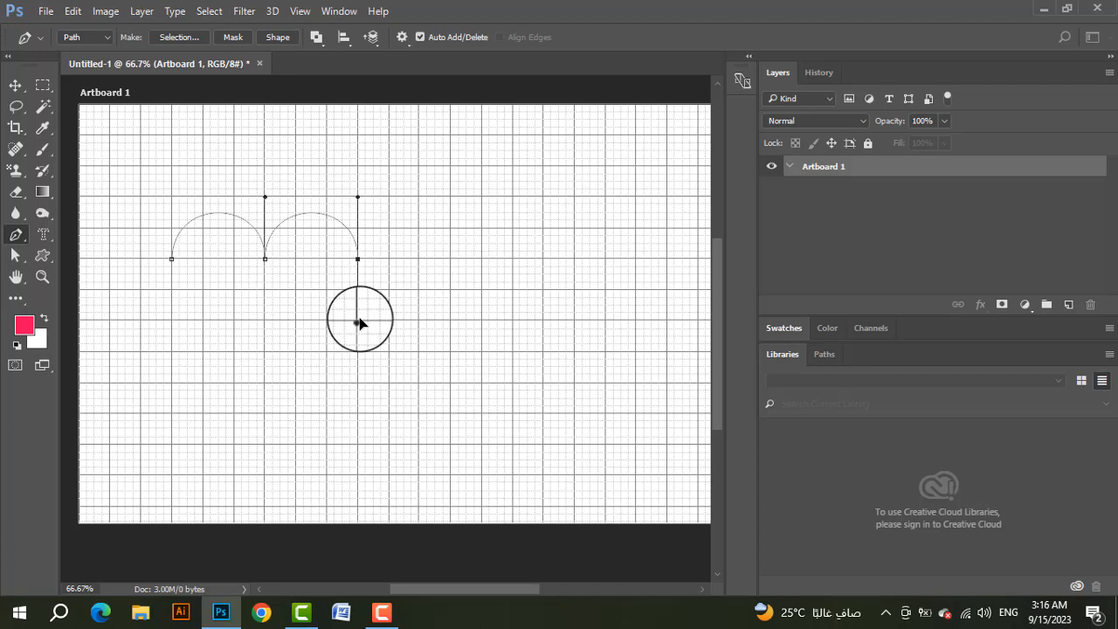
key("alt")
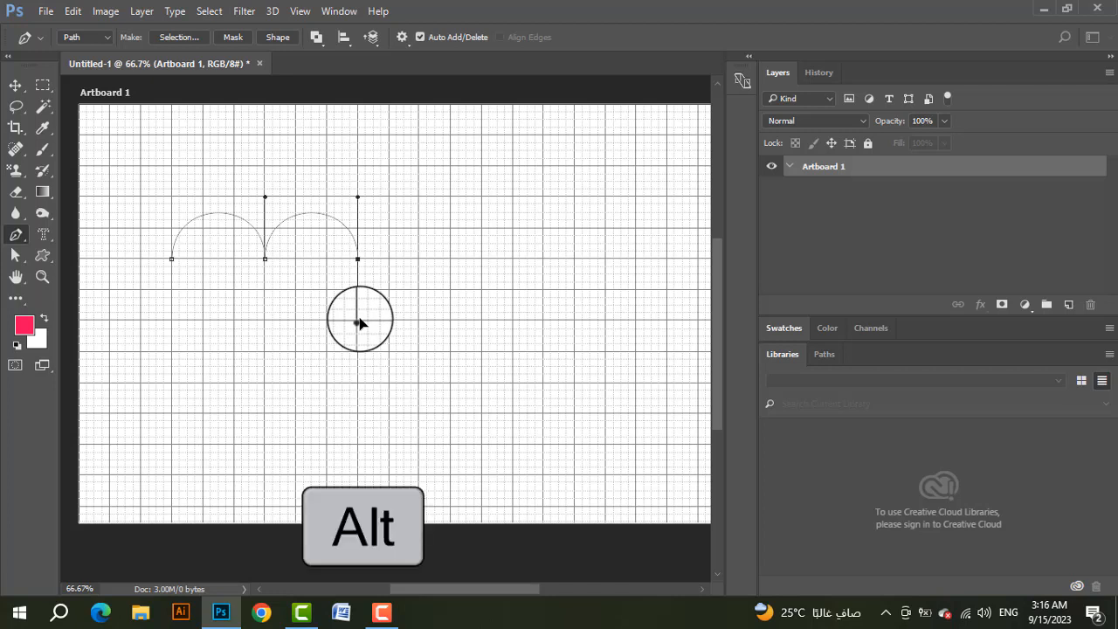
left_click_drag(359, 322, 358, 197)
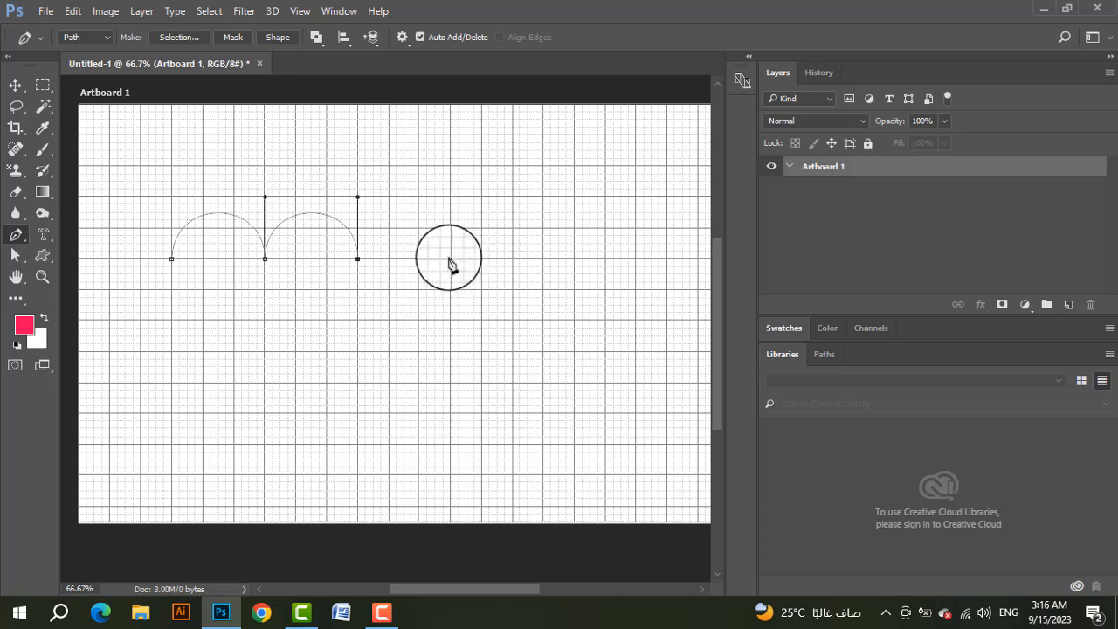
- Add two more arches, each three grid squares wide, along the same baseline, turning each end point's outgoing handle straight up
left_click_drag(451, 258, 450, 321)
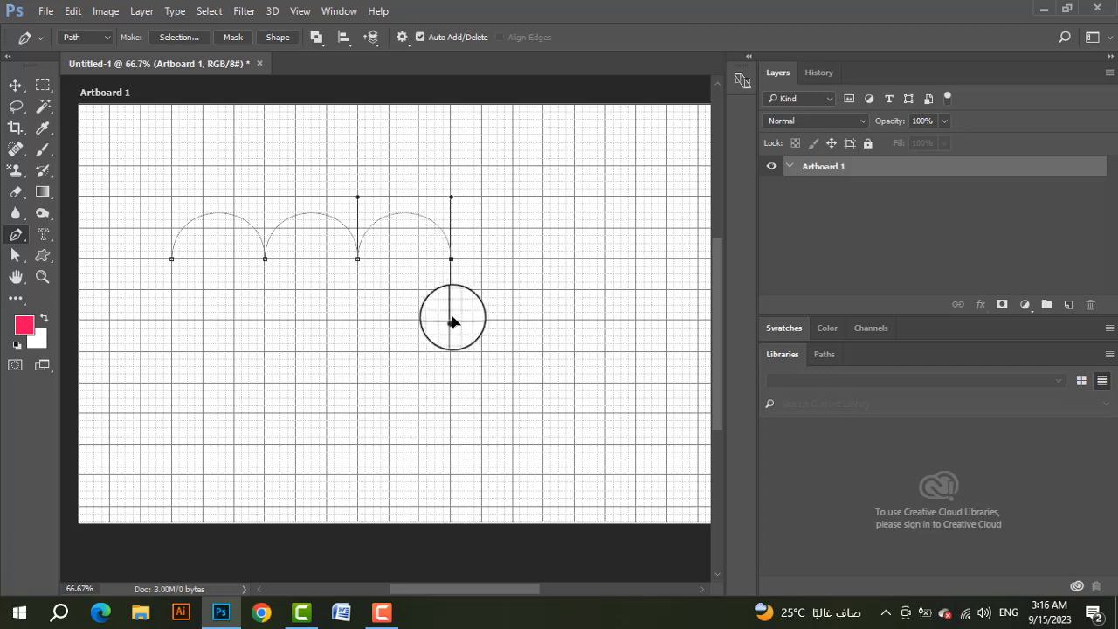
left_click_drag(453, 323, 451, 196)
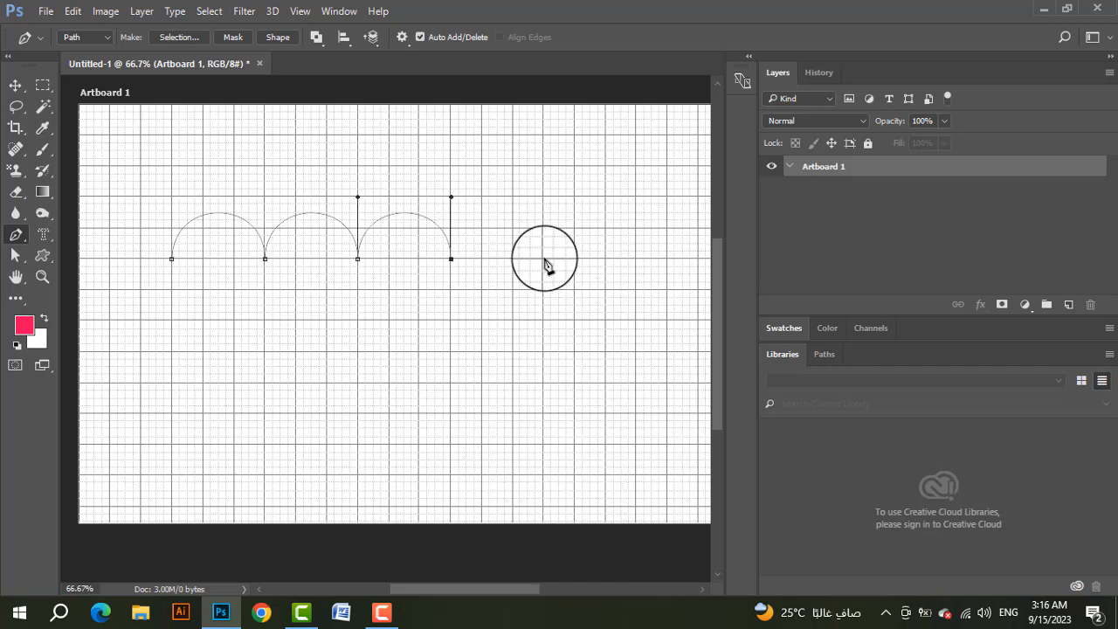
left_click_drag(543, 259, 544, 323)
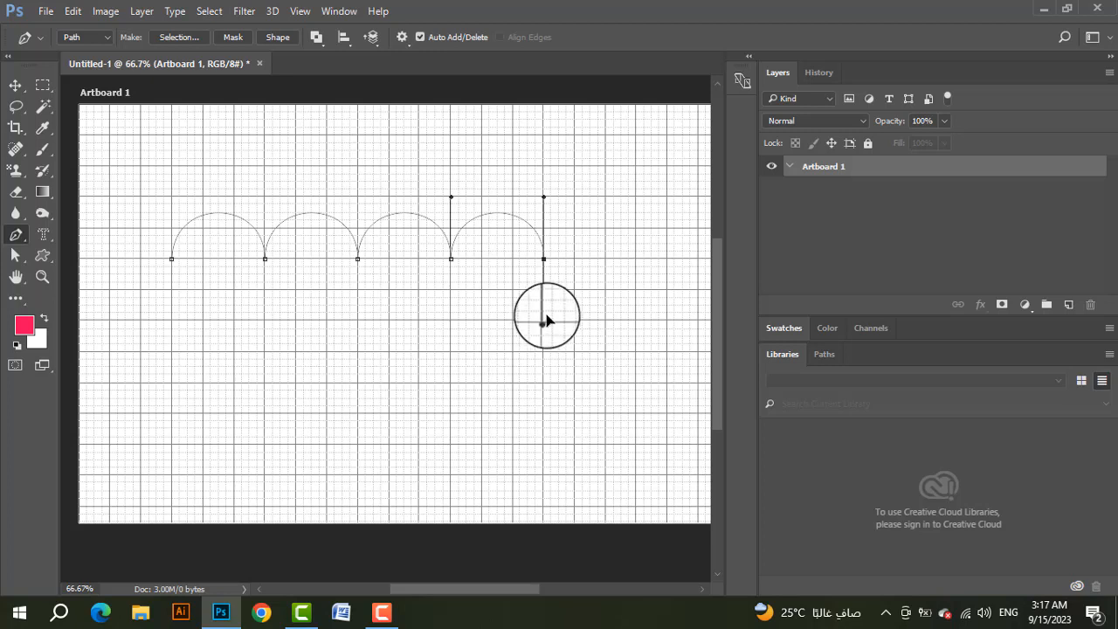
left_click_drag(543, 312, 543, 197)
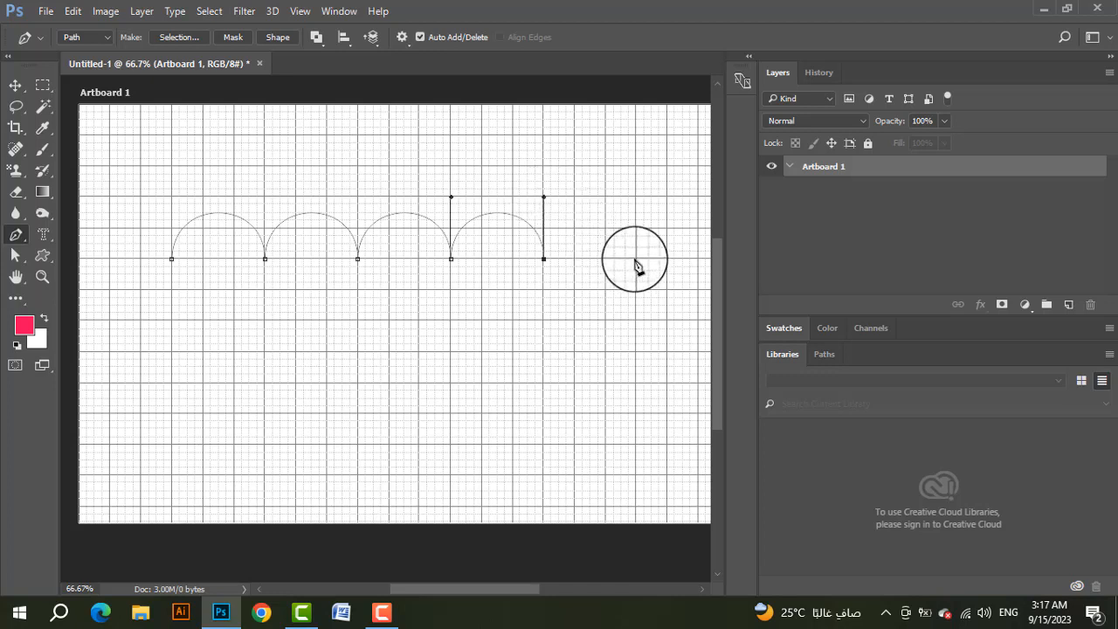
left_click_drag(637, 259, 638, 324)
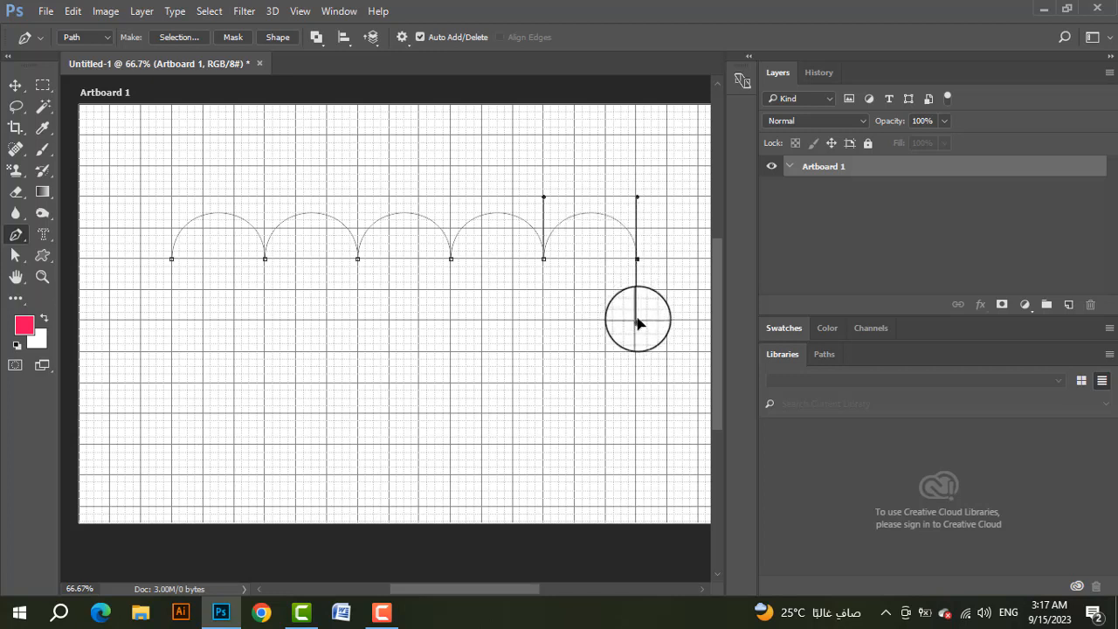
mouse_move(638, 324)
left_mouse_down()
mouse_move(679, 325)
mouse_move(649, 332)
mouse_move(636, 322)
left_mouse_up()
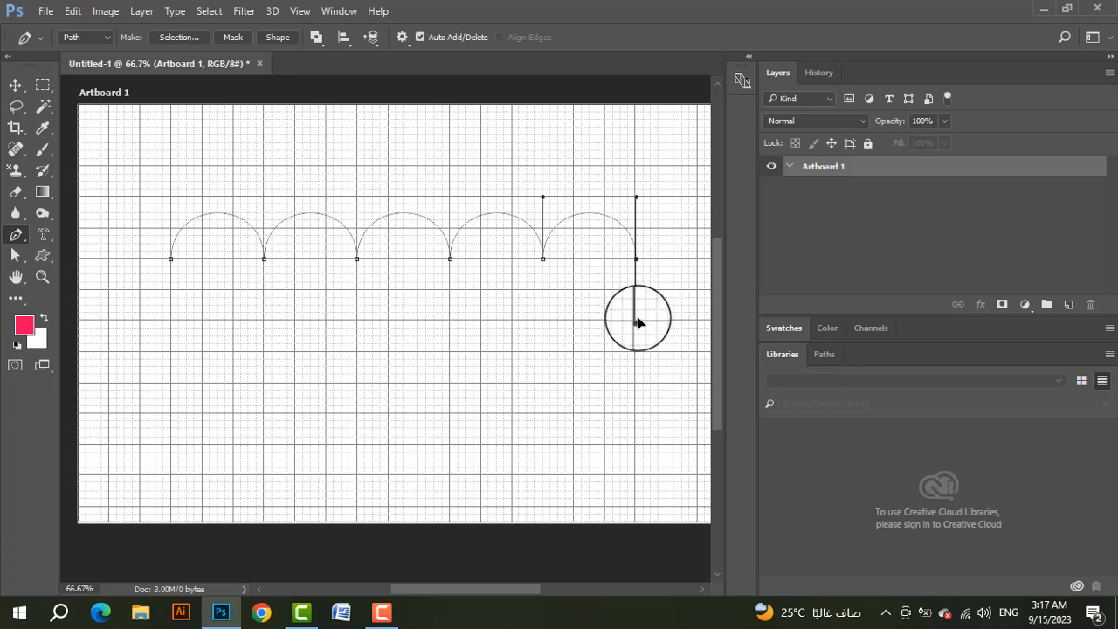
mouse_move(638, 324)
left_mouse_down()
mouse_move(674, 275)
mouse_move(652, 316)
left_mouse_up()
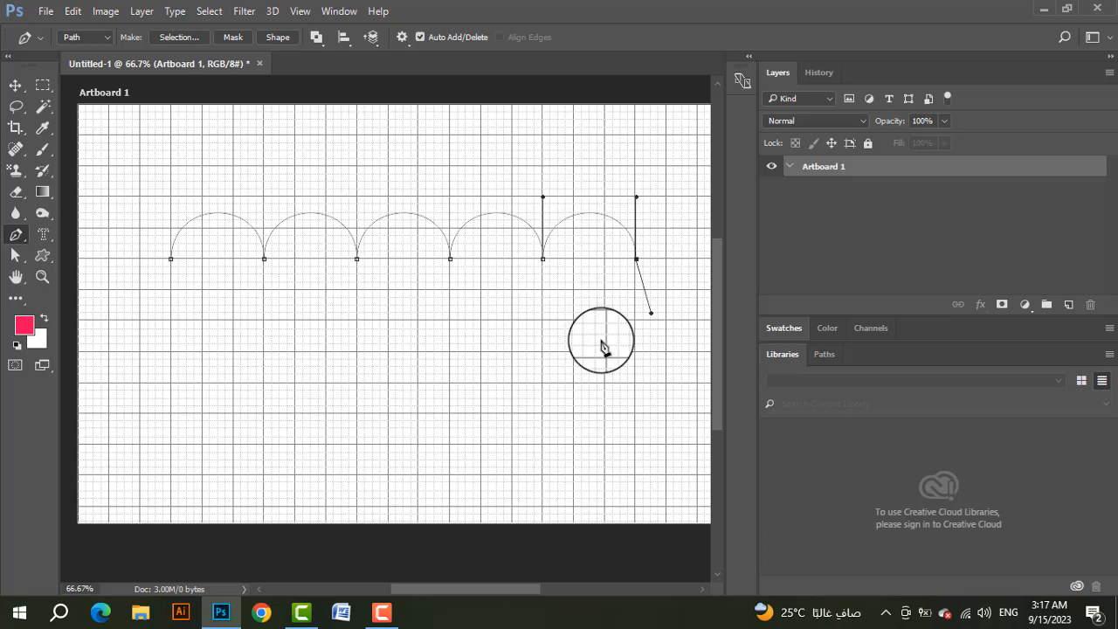
key("ctrl+z")
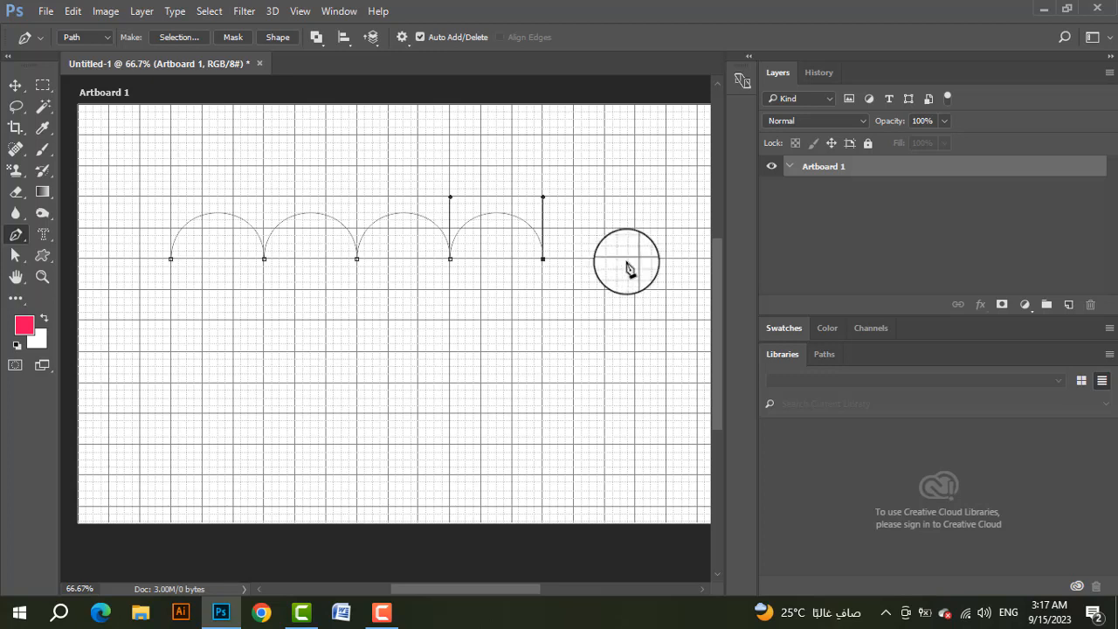
- Draw the fifth arch three grid squares wide with the Pen tool, and turn its outgoing handle horizontally outward two squares
right_click(14, 235)
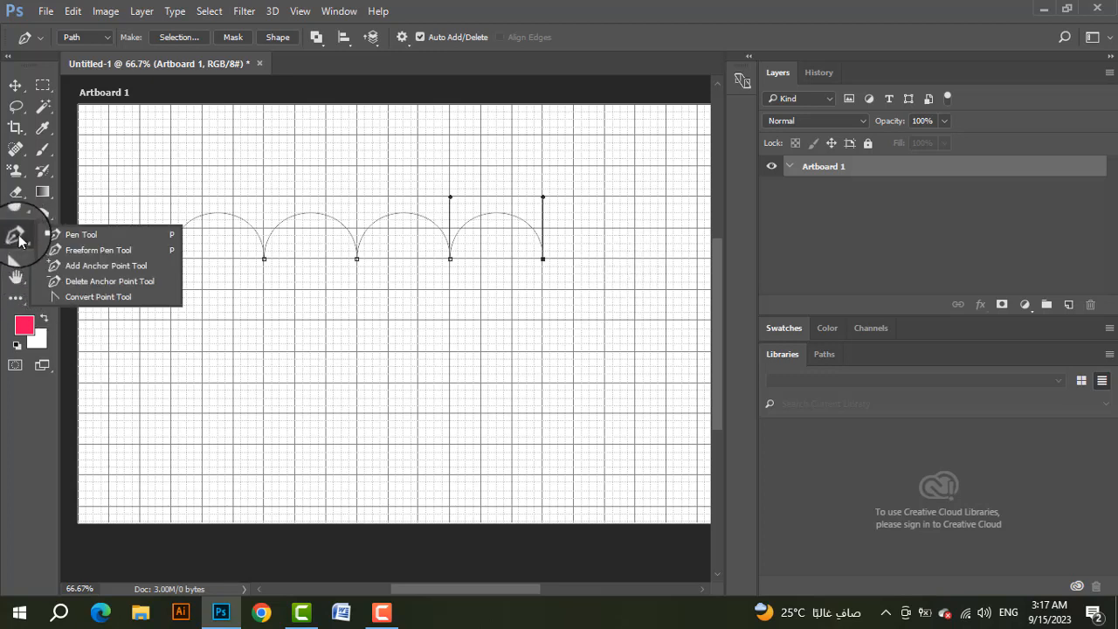
left_click(62, 233)
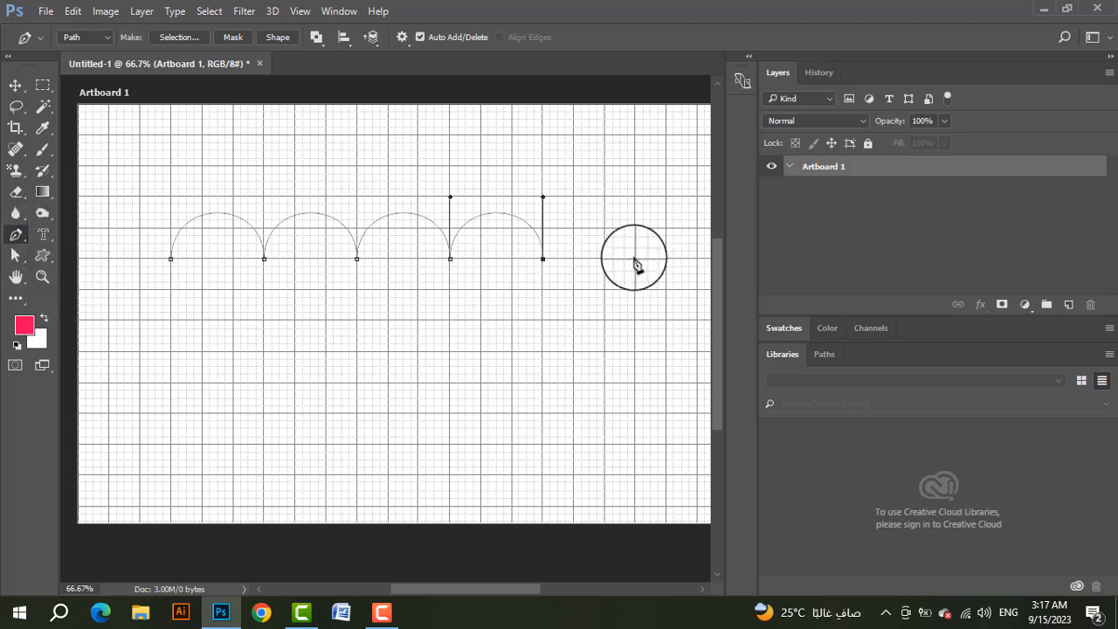
left_click_drag(635, 259, 636, 321)
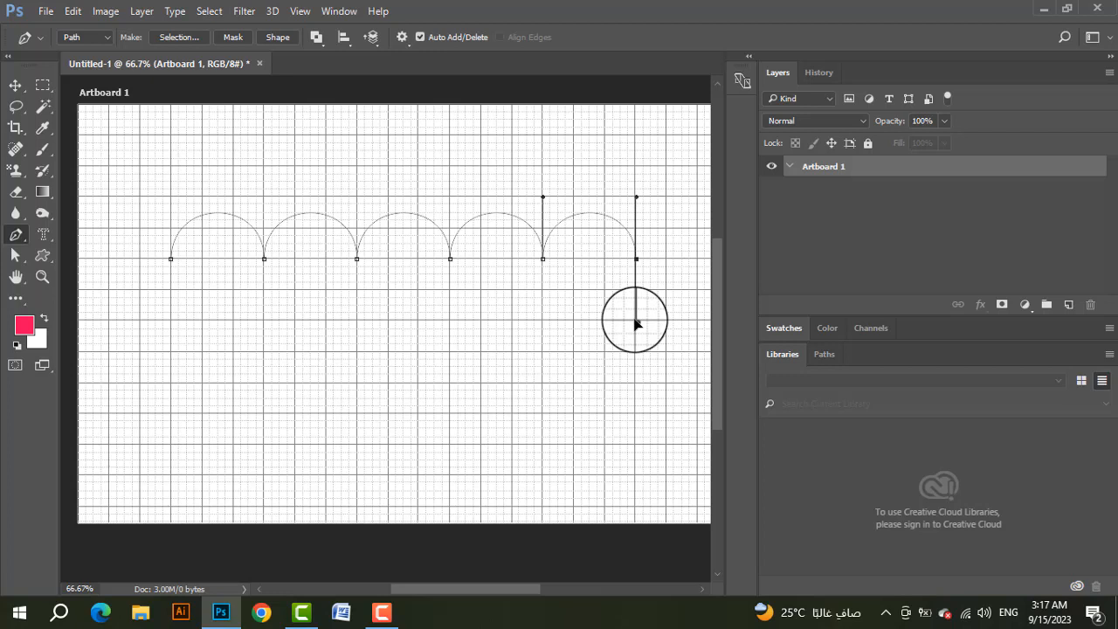
left_click_drag(635, 319, 695, 261)
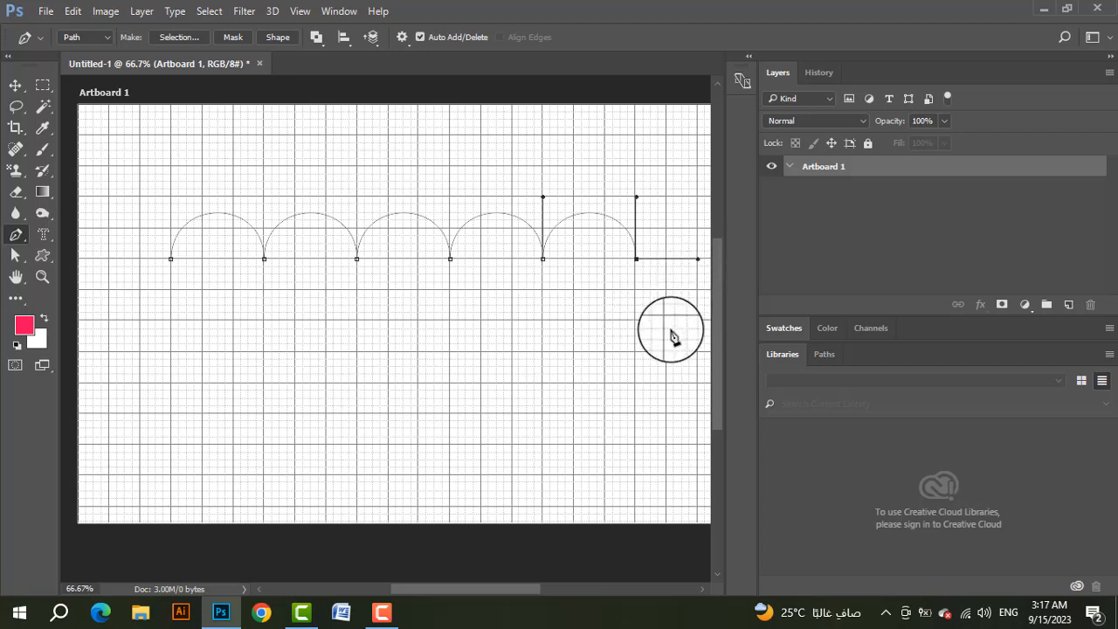
- Draw an outward-bulging side arc down three grid squares from the fifth arch's end, and turn its outgoing handle straight down two squares
left_click_drag(619, 316, 550, 312)
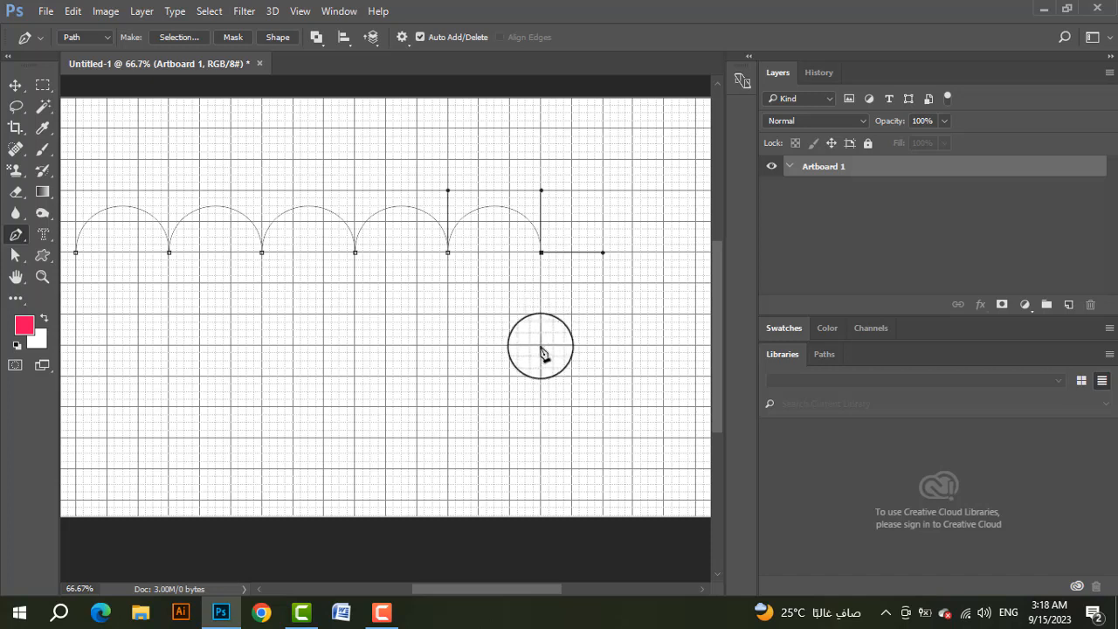
left_click_drag(542, 346, 482, 348)
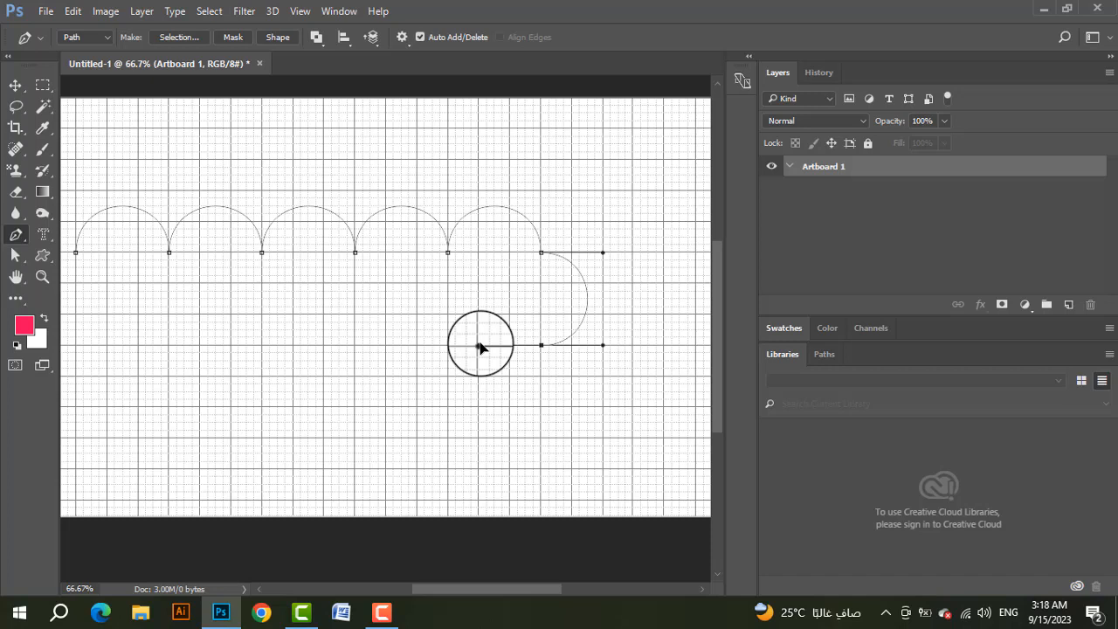
left_click_drag(479, 347, 541, 409)
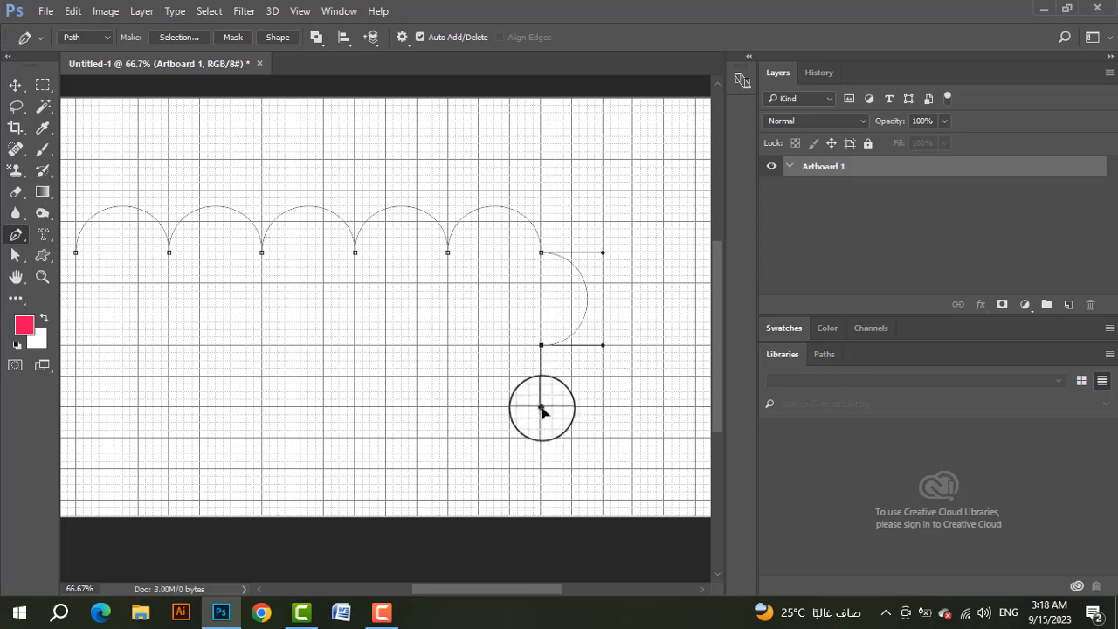
left_click_drag(542, 409, 542, 407)
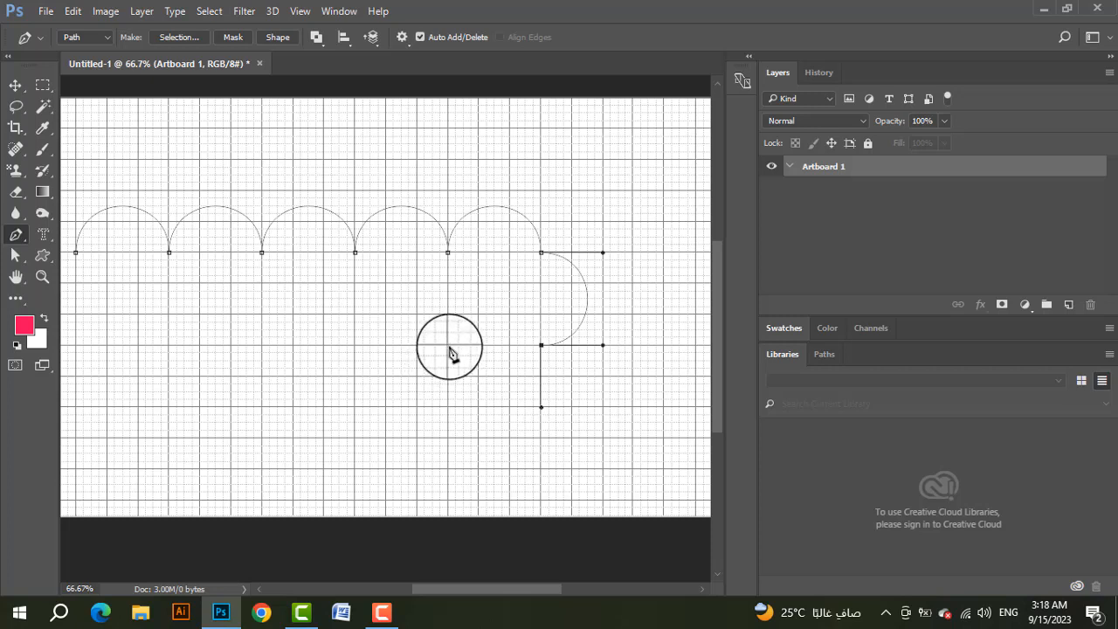
- Draw five downward arcs, each three grid squares wide, back beneath the upper arches, turning each end point's outgoing handle straight down
left_click_drag(448, 346, 446, 286)
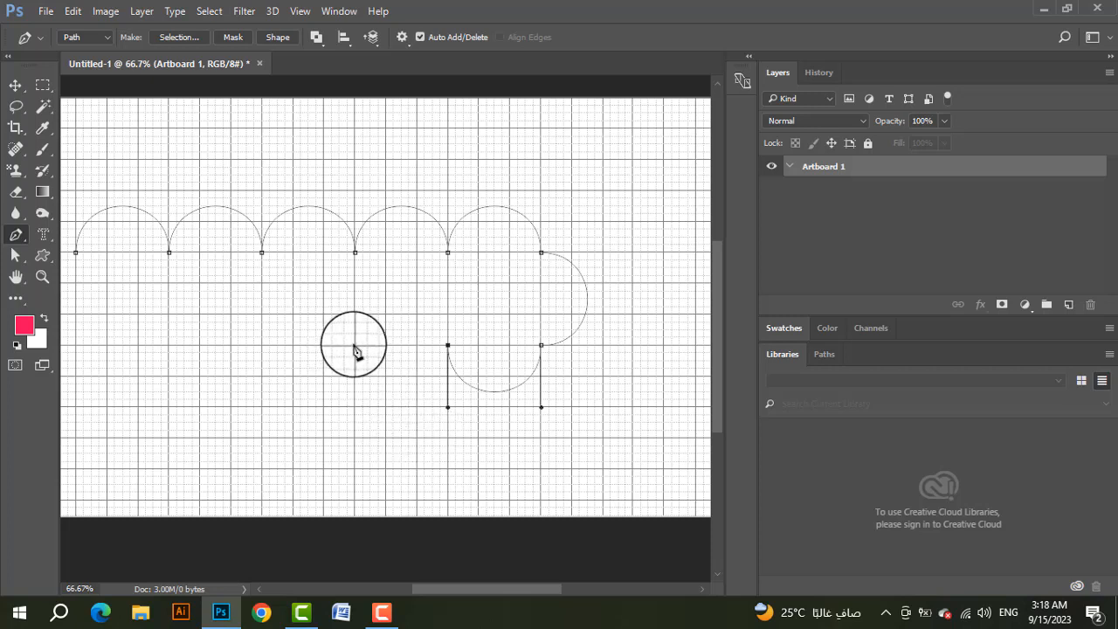
left_click_drag(355, 346, 363, 278)
left_click_drag(359, 279, 355, 407)
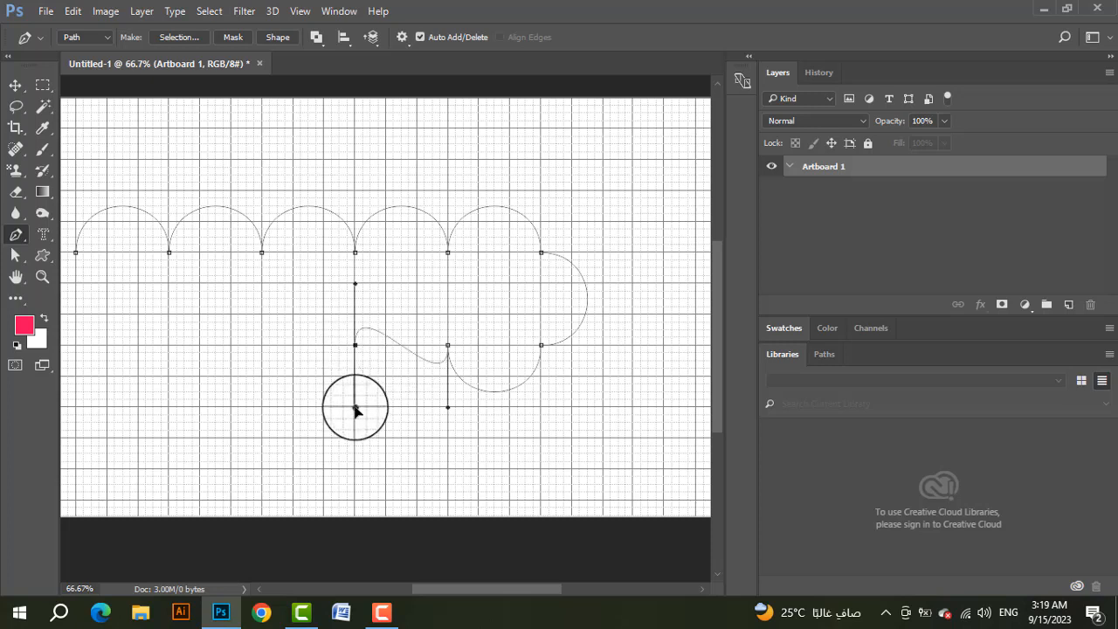
mouse_move(355, 407)
left_mouse_down()
mouse_move(339, 349)
mouse_move(353, 285)
mouse_move(343, 361)
mouse_move(354, 407)
left_mouse_up()
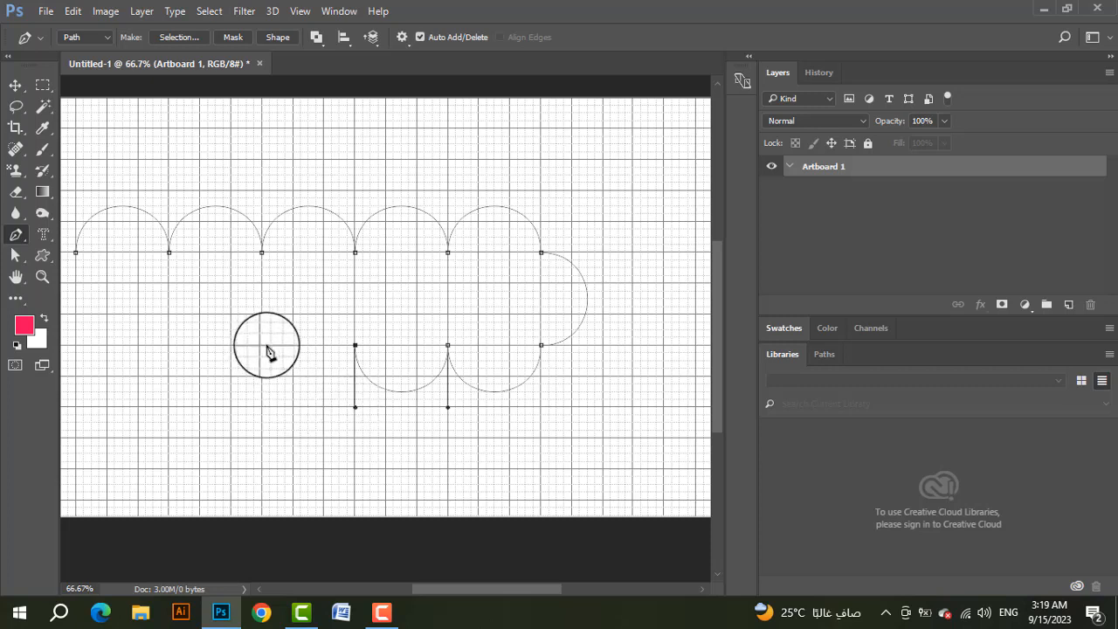
left_click_drag(262, 346, 261, 282)
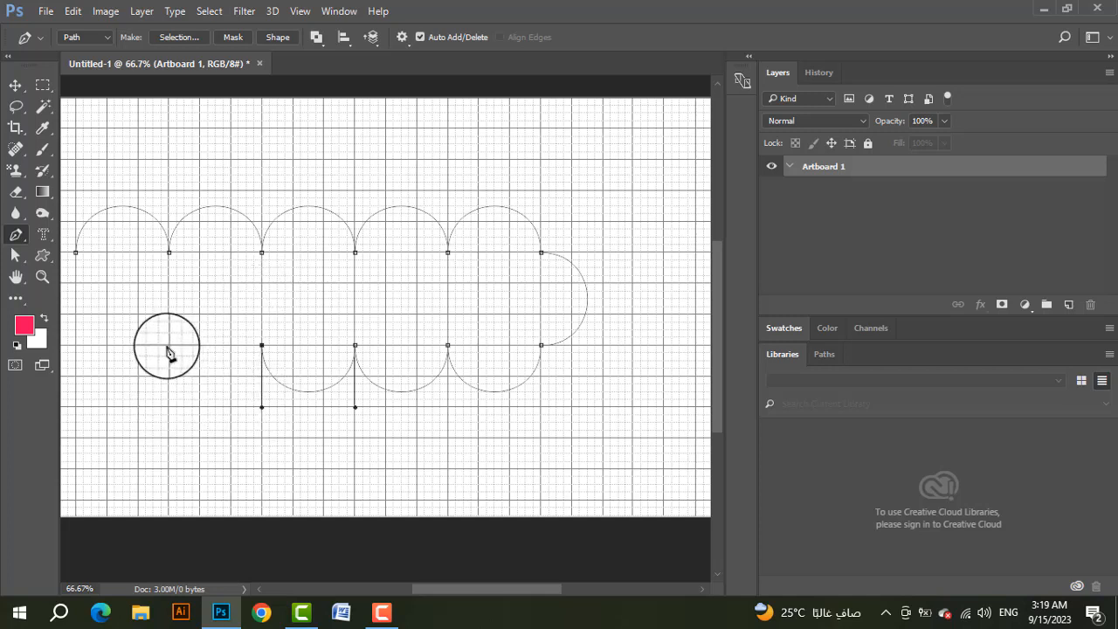
left_click_drag(168, 344, 168, 408)
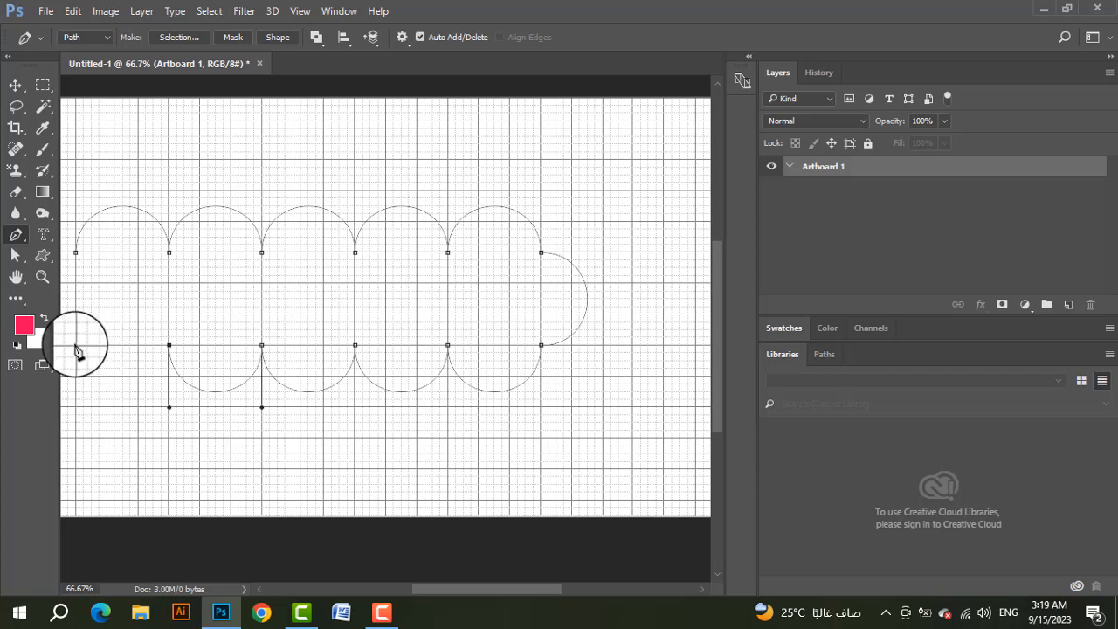
left_click_drag(76, 349, 75, 407)
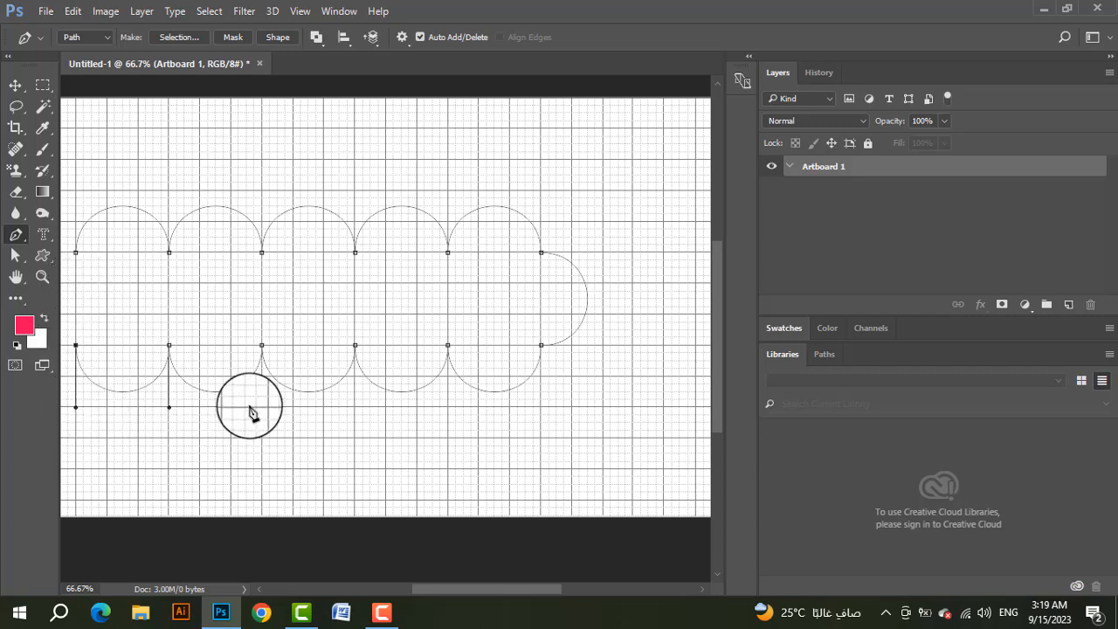
- Turn the last lower point's outgoing handle horizontally outward, about two grid squares away from the shape, with the Convert Point tool
left_click_drag(254, 351, 408, 311)
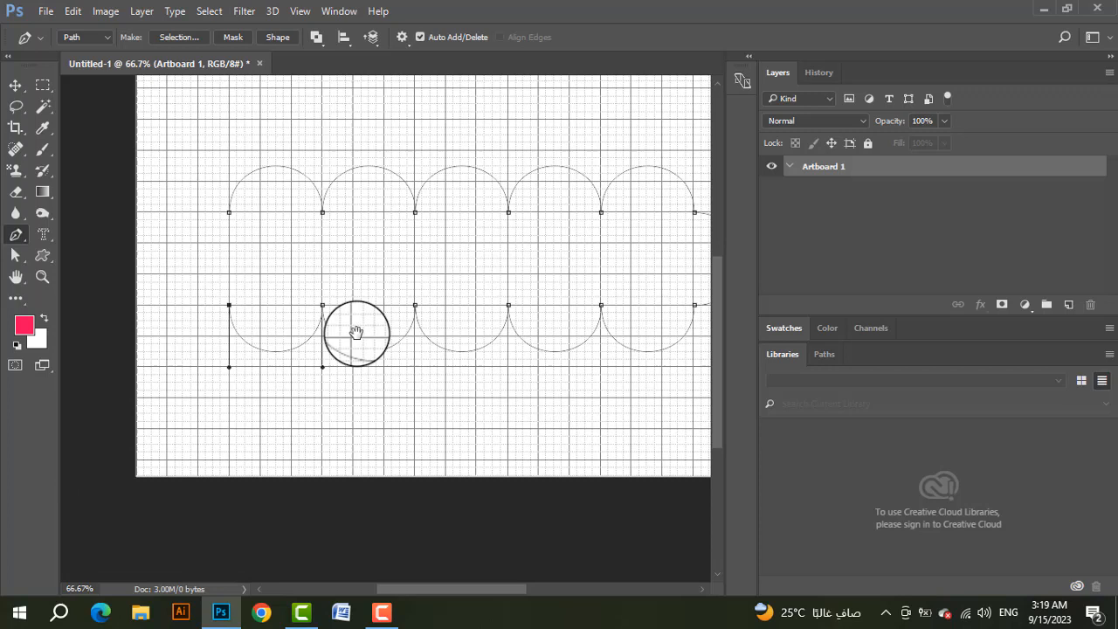
left_click(230, 367)
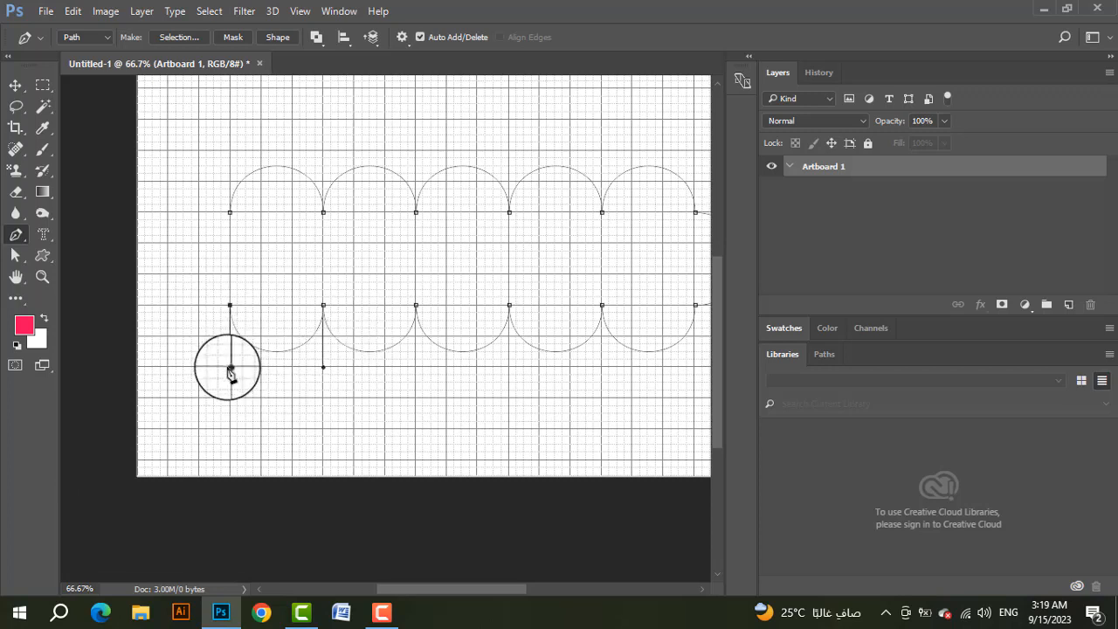
right_click(13, 241)
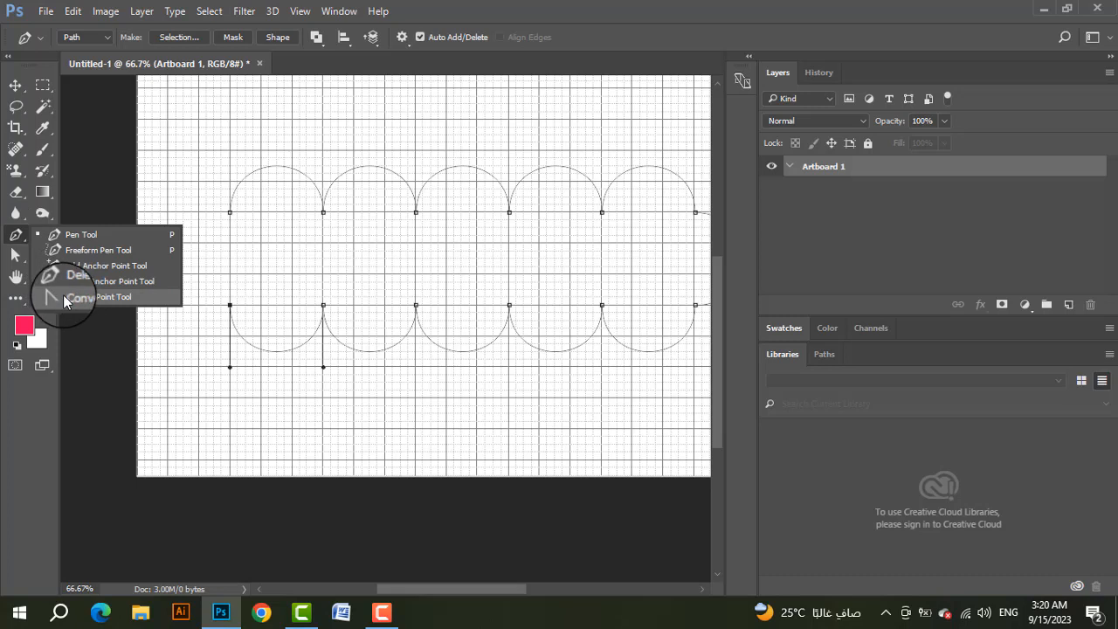
left_click(63, 295)
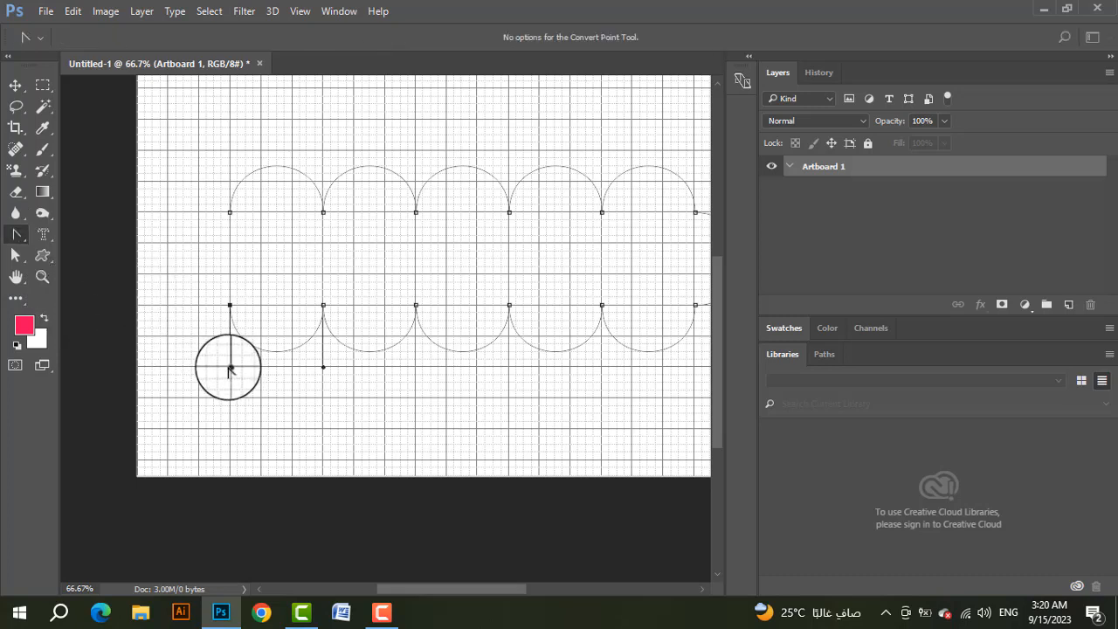
left_click_drag(230, 367, 166, 307)
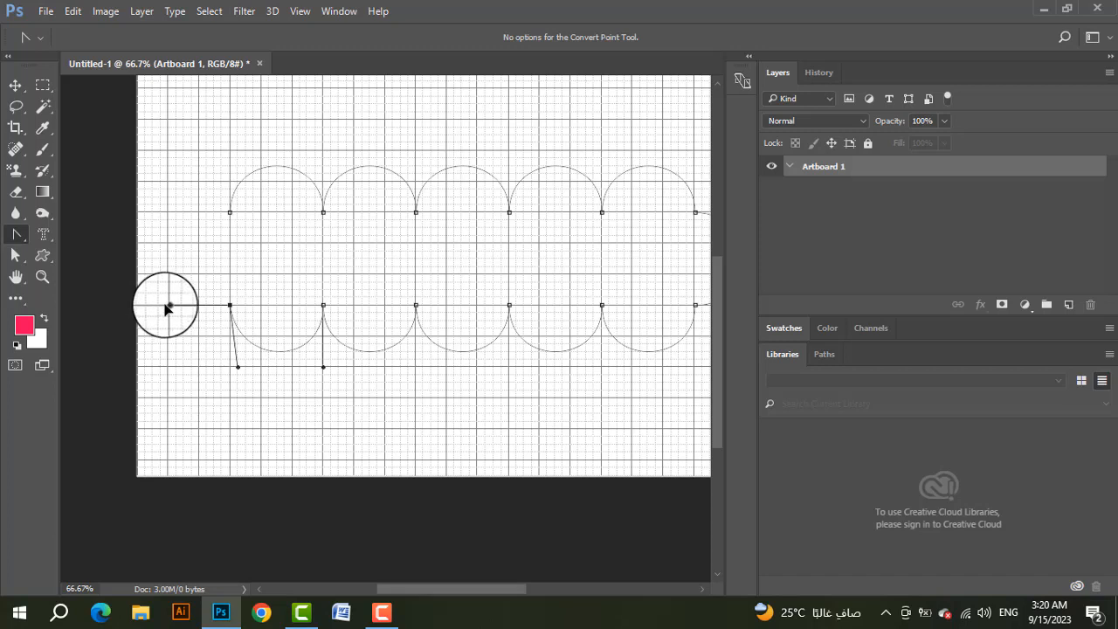
- Straighten the last lower point's incoming handle vertically downward, two grid squares long, with the Convert Point tool
mouse_move(238, 367)
left_mouse_down()
mouse_move(240, 384)
mouse_move(232, 368)
left_mouse_up()
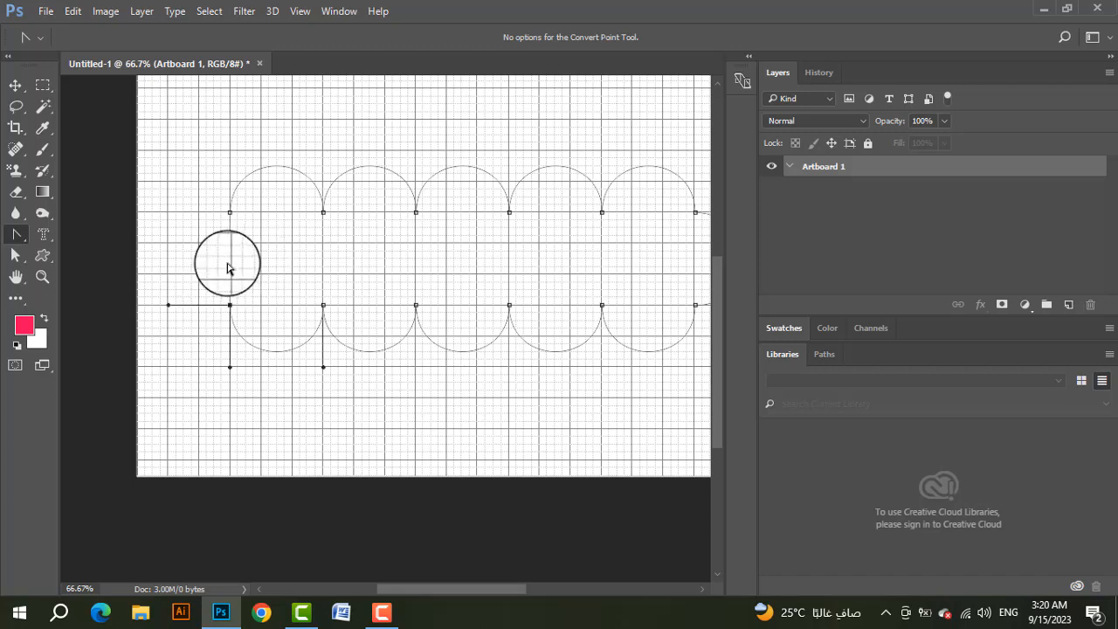
right_click(18, 234)
left_click(53, 236)
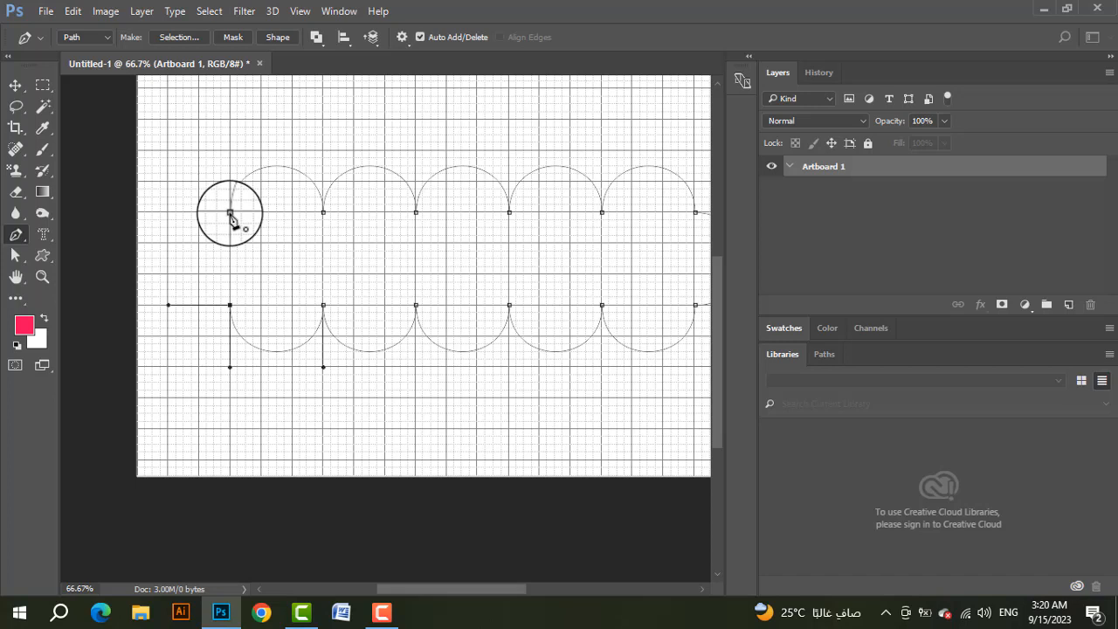
mouse_move(230, 214)
left_mouse_down()
mouse_move(262, 218)
mouse_move(238, 216)
mouse_move(253, 221)
mouse_move(230, 199)
mouse_move(244, 211)
left_mouse_up()
key("ctrl+z")
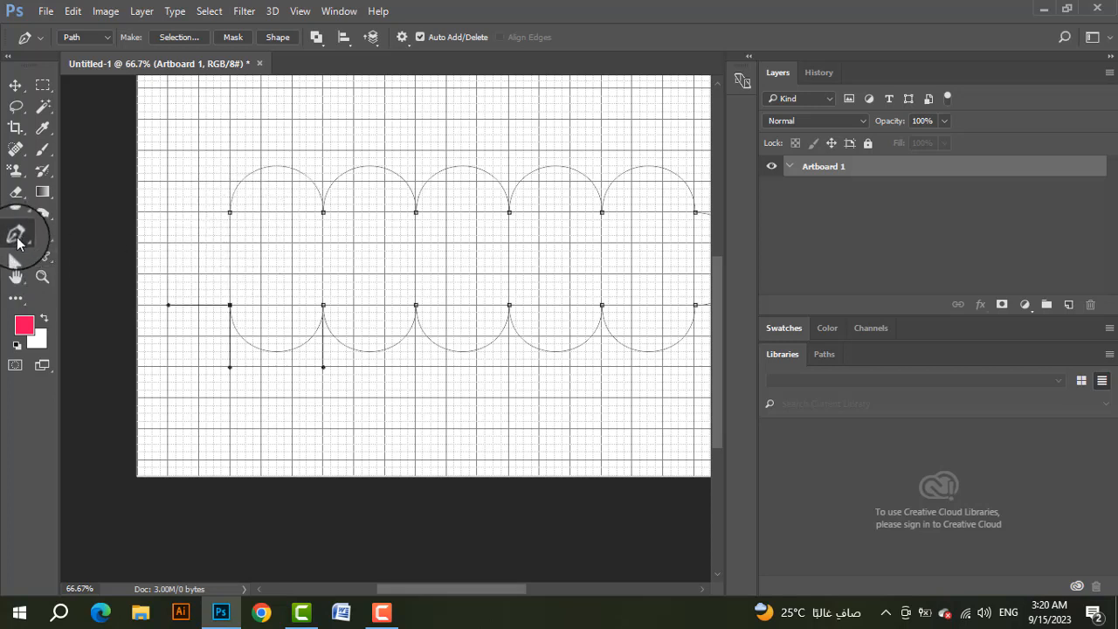
- With the Convert Point tool, pull one handle of the path's start point up two grid squares and the other horizontally outward two squares
left_click(15, 260)
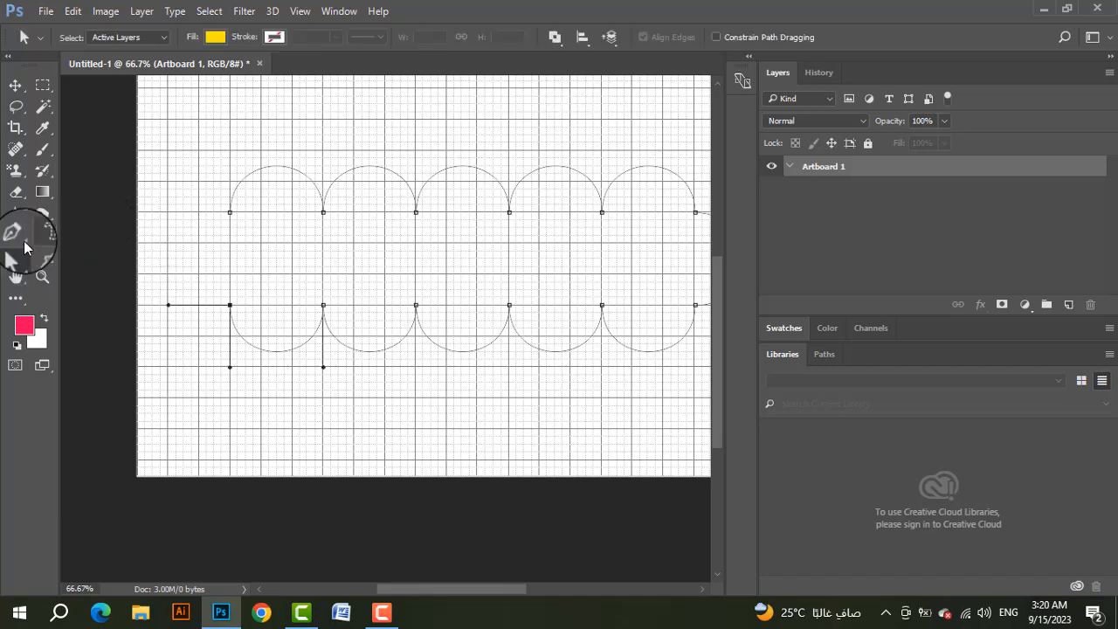
left_click(19, 240)
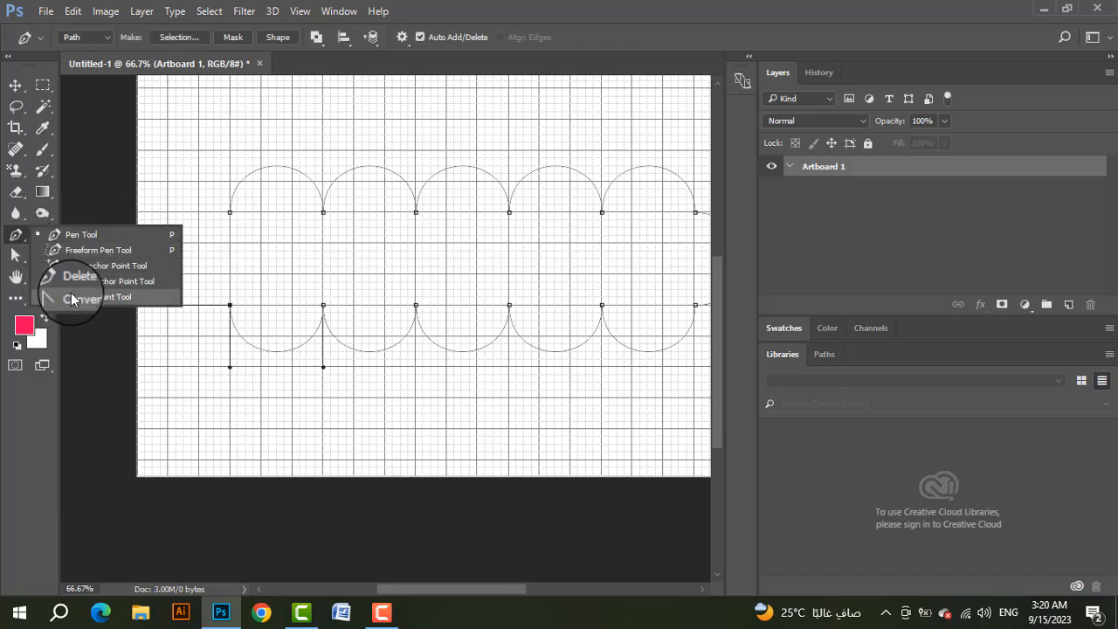
left_click(71, 295)
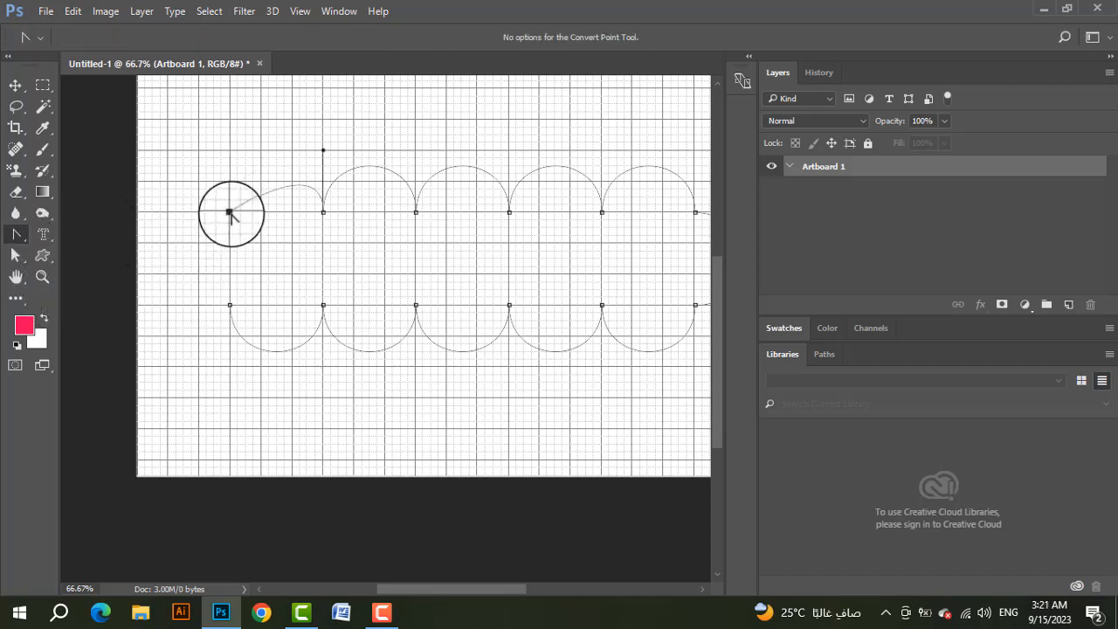
left_click_drag(229, 213, 231, 152)
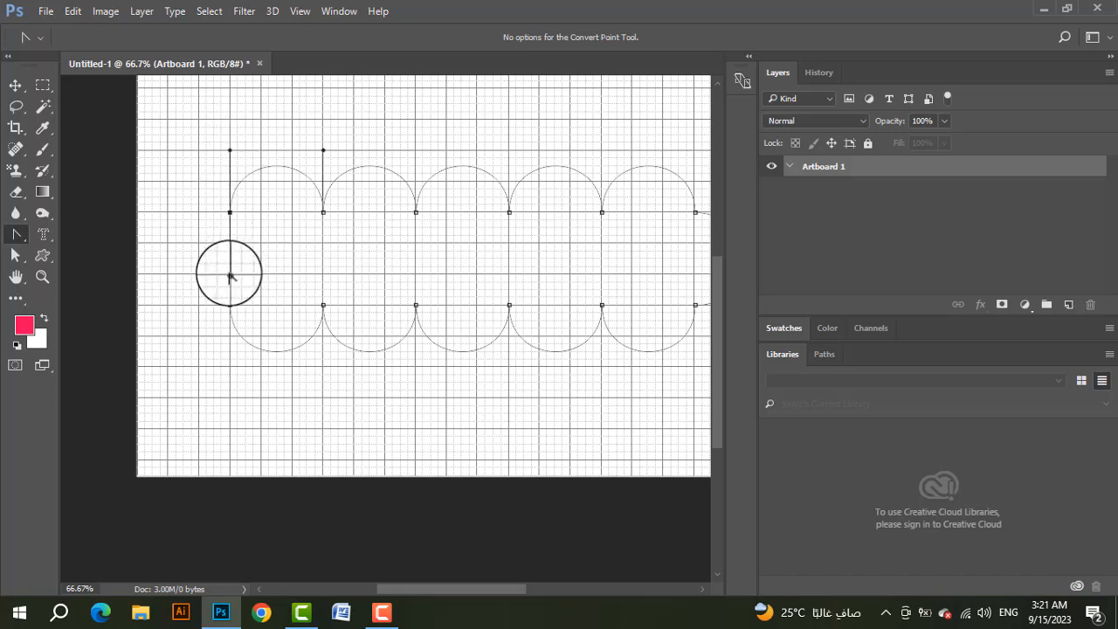
left_click_drag(230, 275, 169, 213)
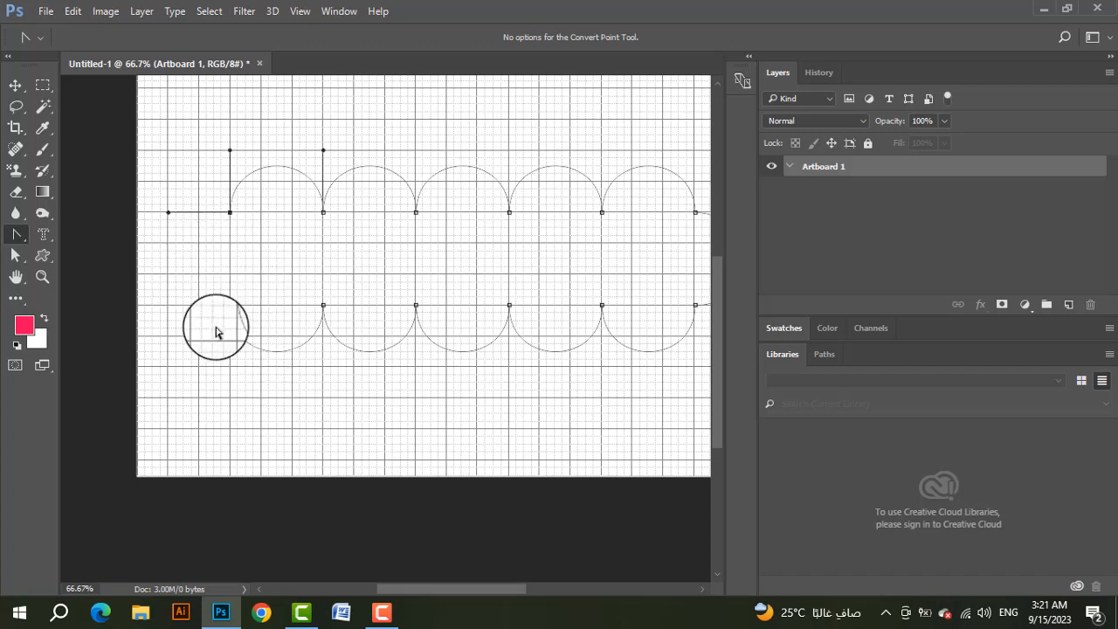
- Close the path at its start point with the Pen tool, forming an outward side arc, and turn the path into a filled shape
right_click(16, 235)
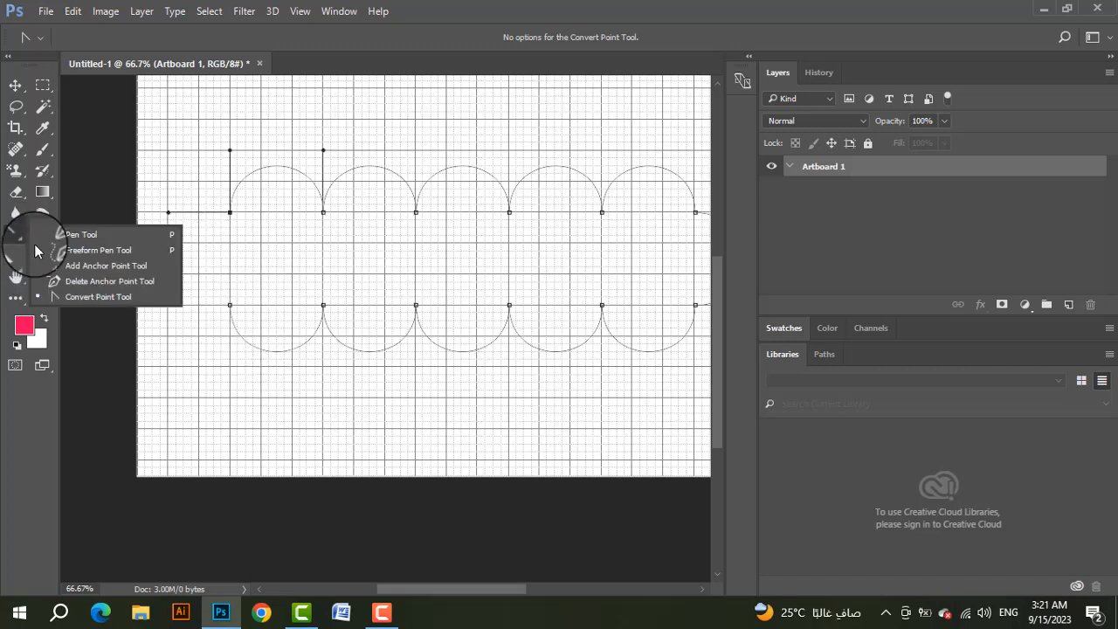
left_click(80, 230)
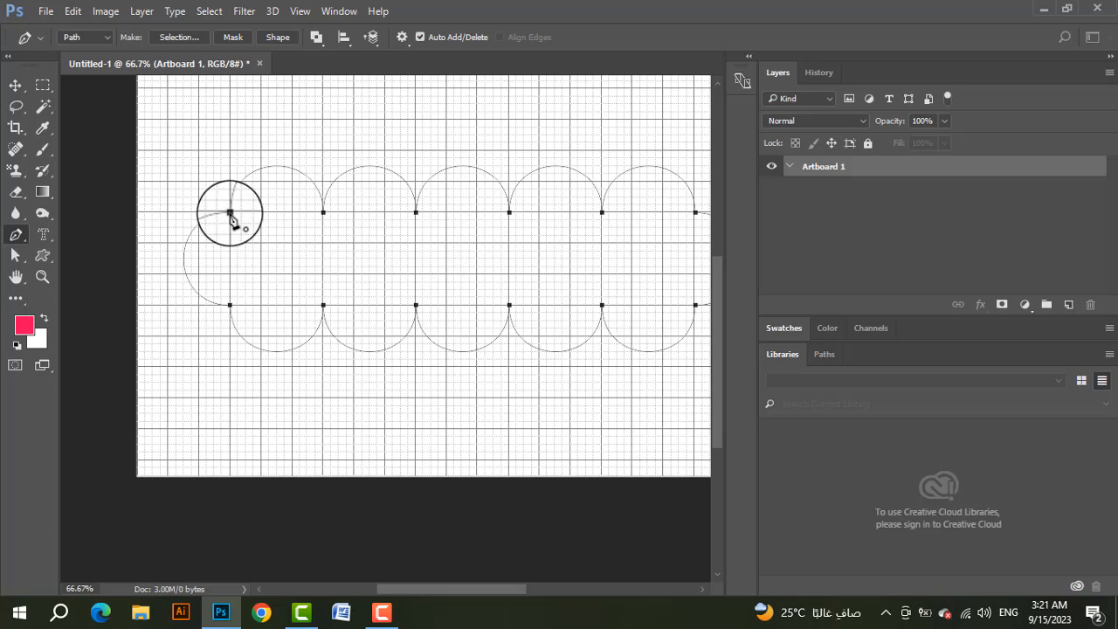
left_click_drag(230, 213, 293, 219)
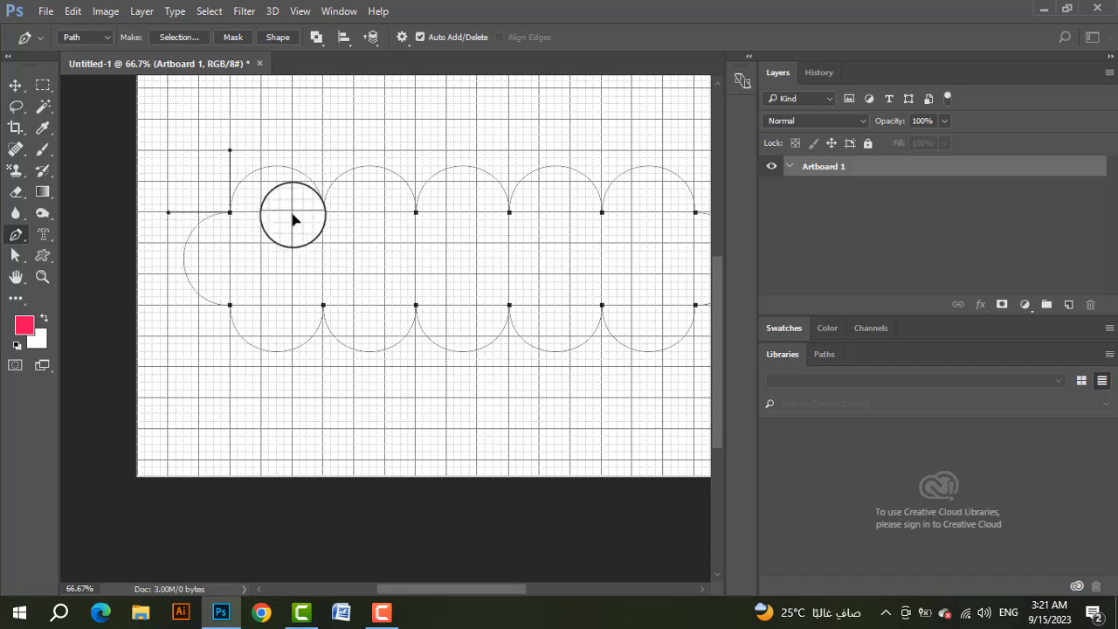
scroll(365, 380, "down", 1)
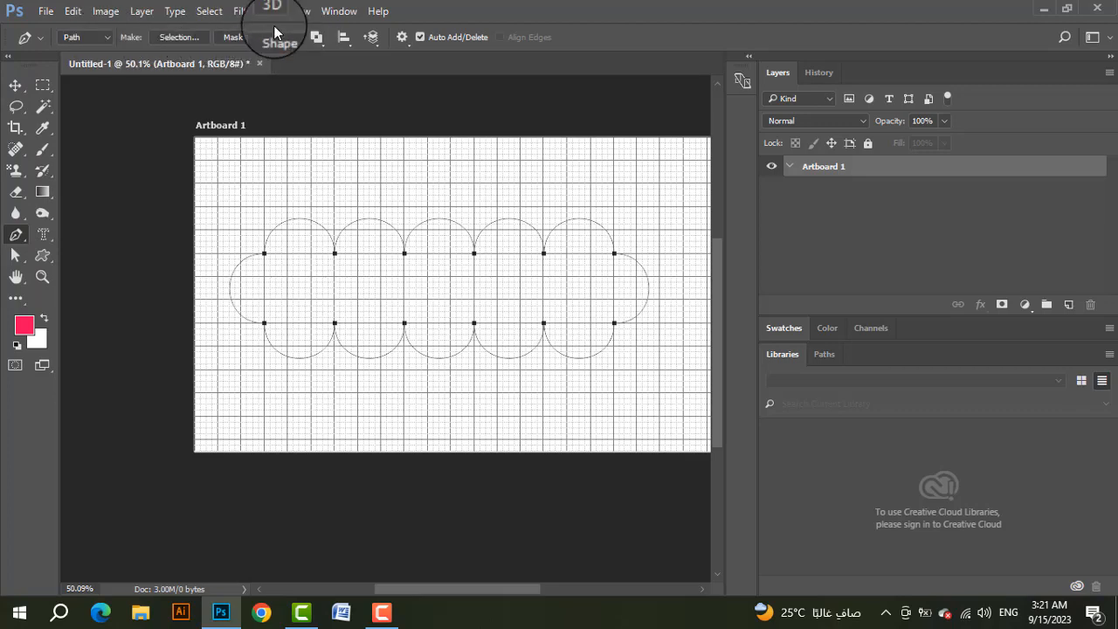
left_click(288, 43)
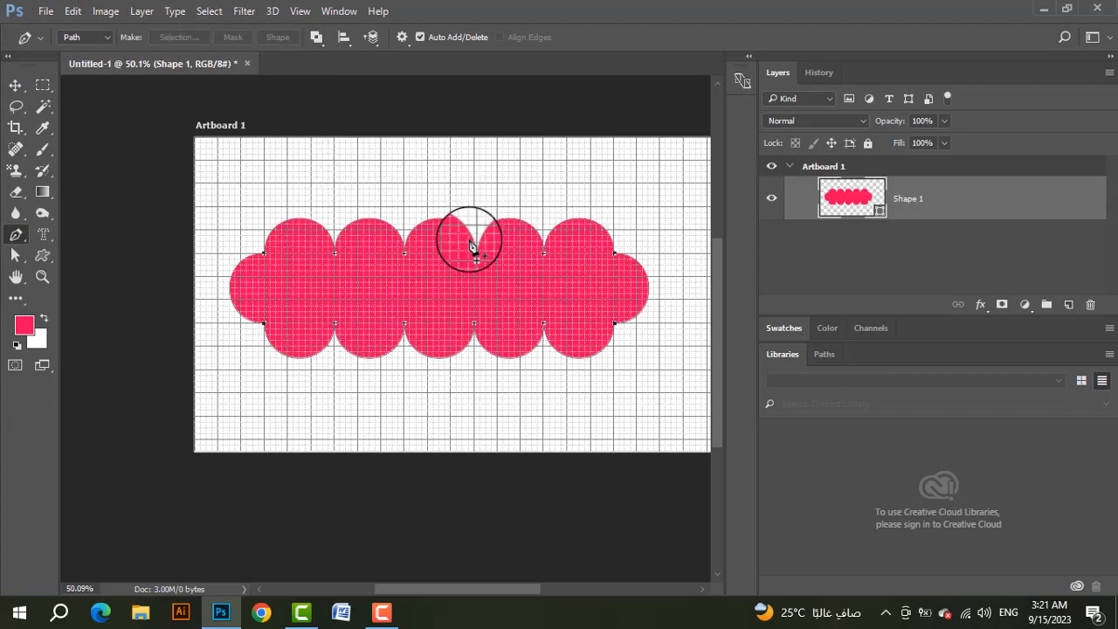
- Hide the grid on the artboard
left_click_drag(540, 302, 429, 302)
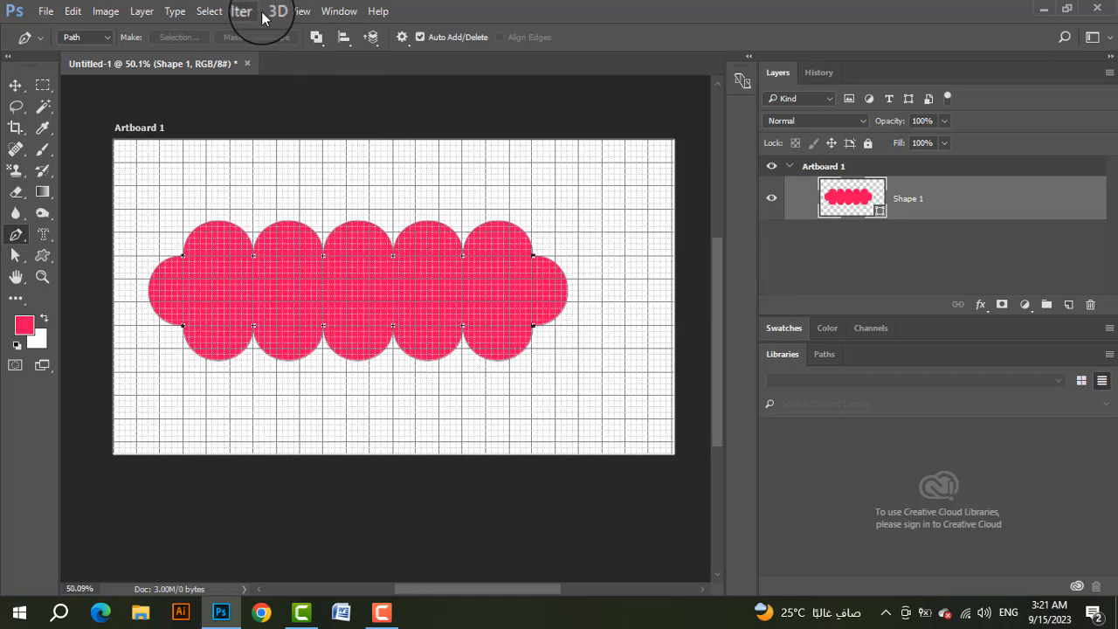
left_click(299, 12)
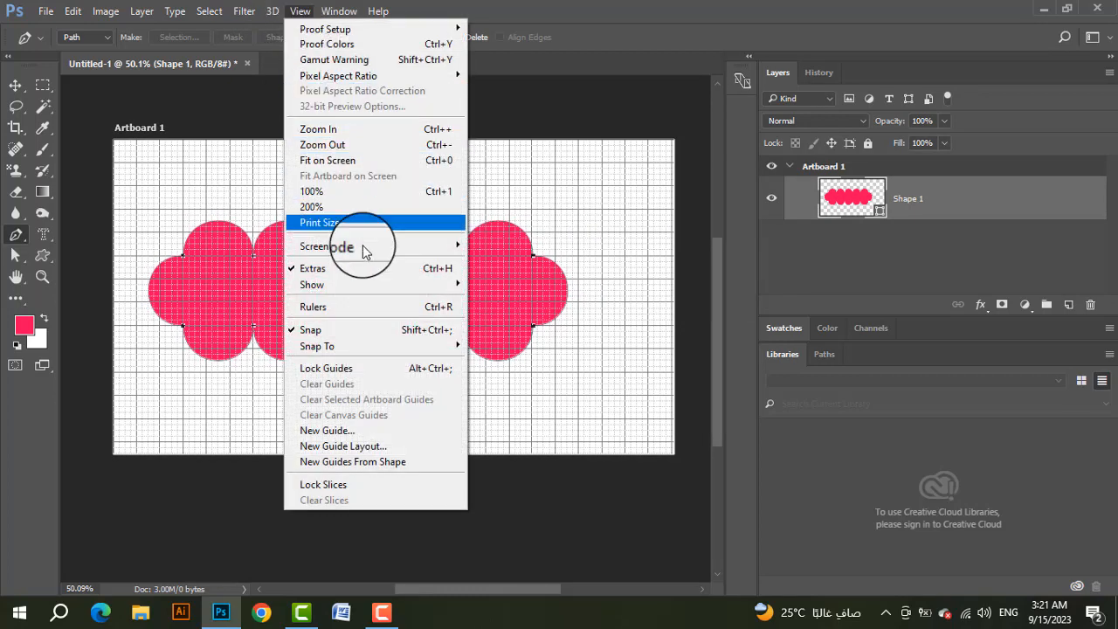
mouse_move(390, 290)
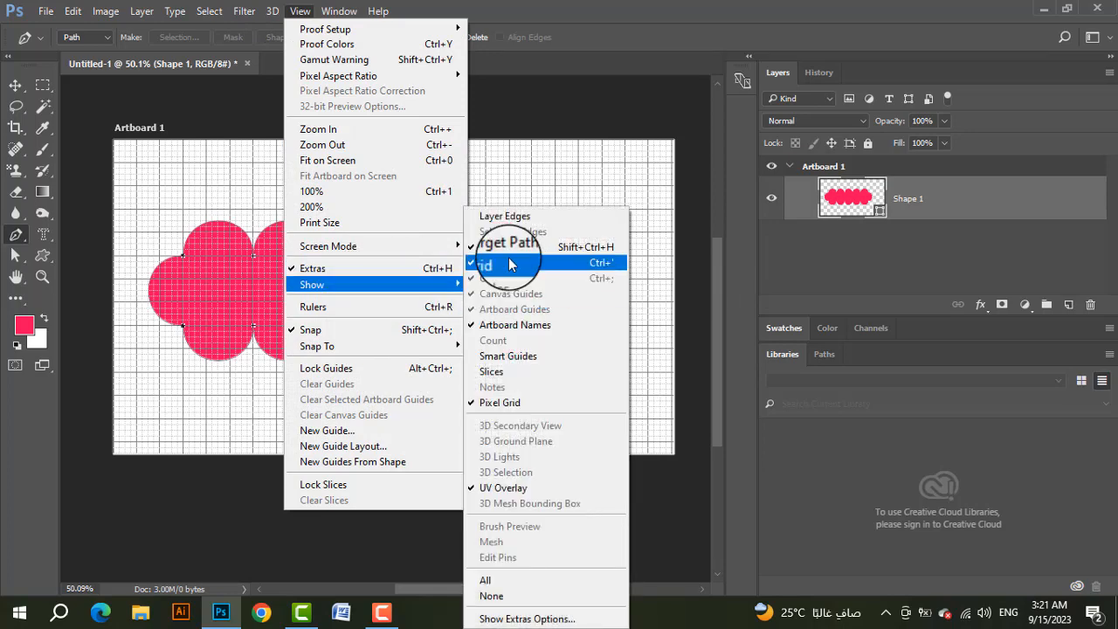
left_click(514, 267)
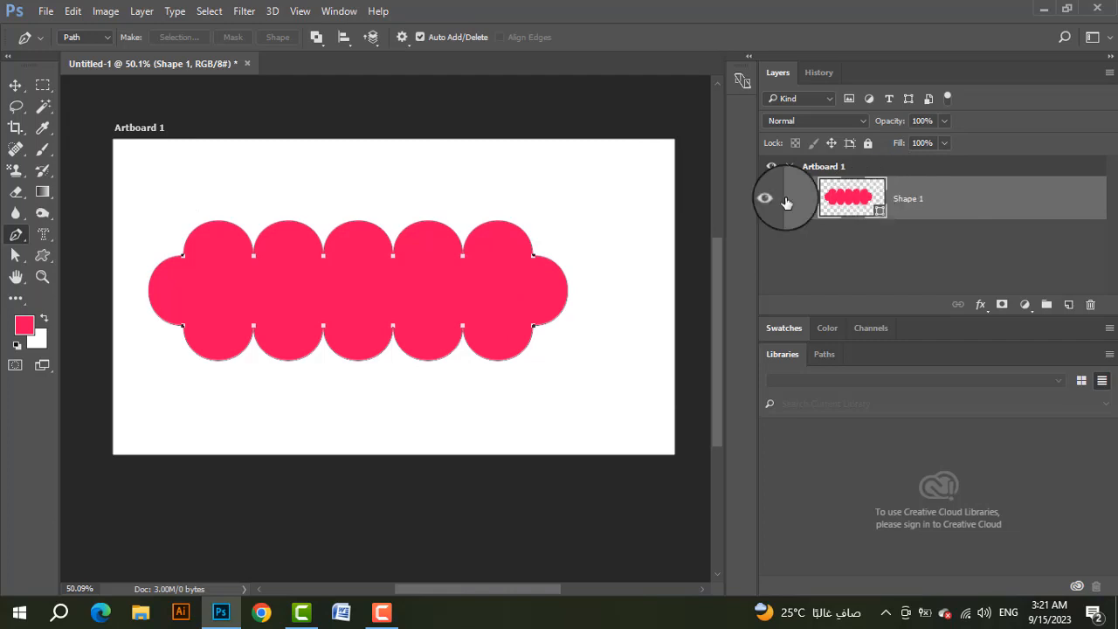
- Move the cloud shape horizontally to about the middle of the artboard and change its fill color to blue
left_click(14, 84)
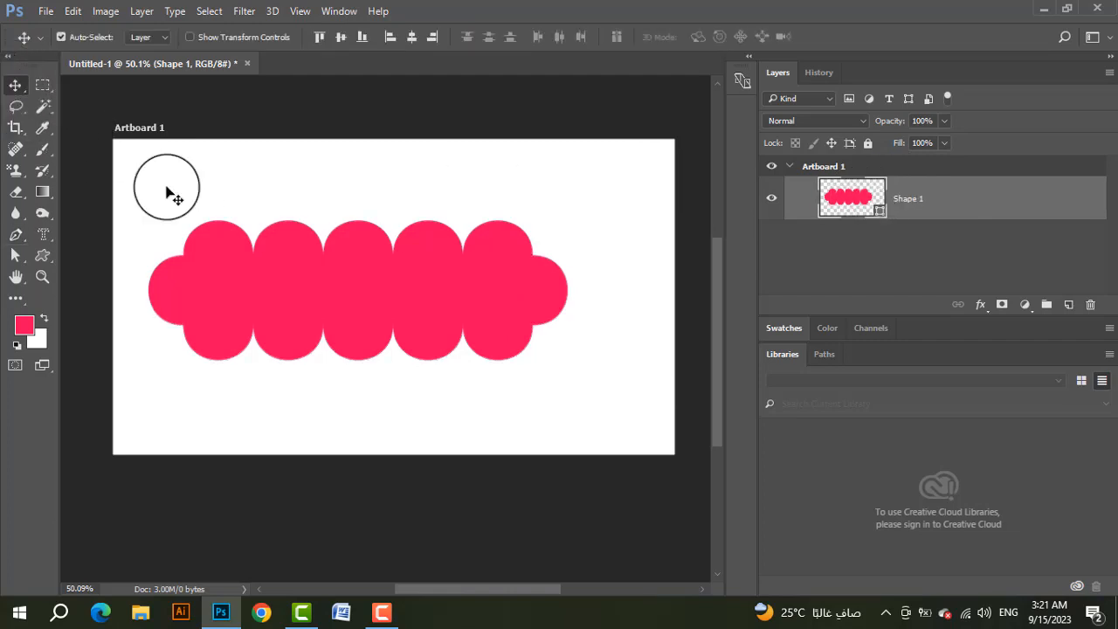
left_click_drag(429, 284, 477, 281)
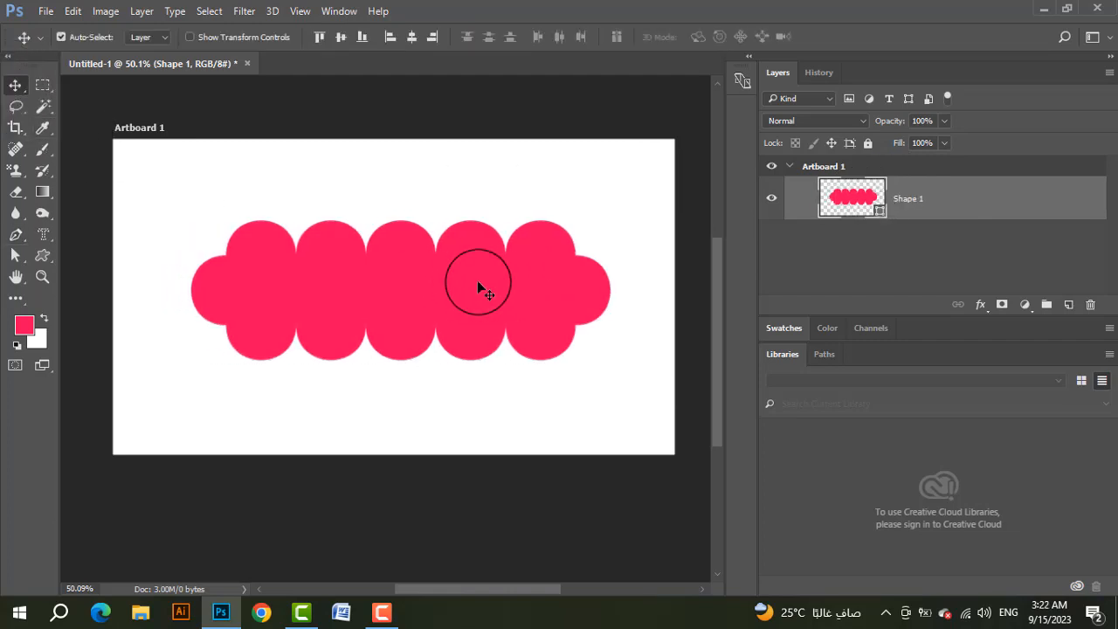
double_click(854, 201)
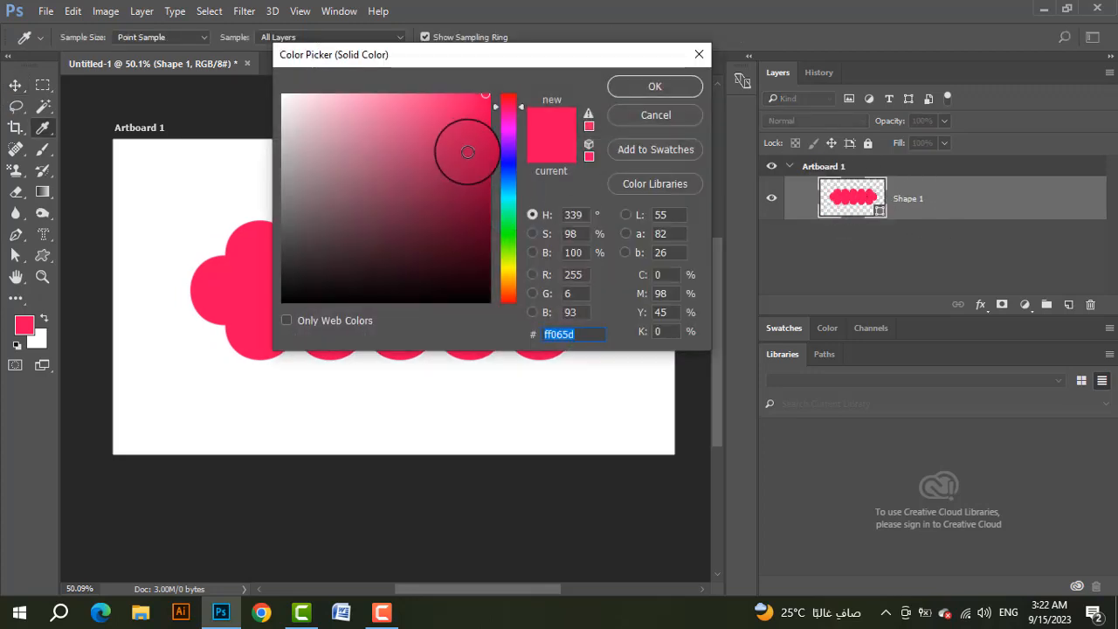
left_click_drag(509, 154, 509, 186)
left_click(654, 88)
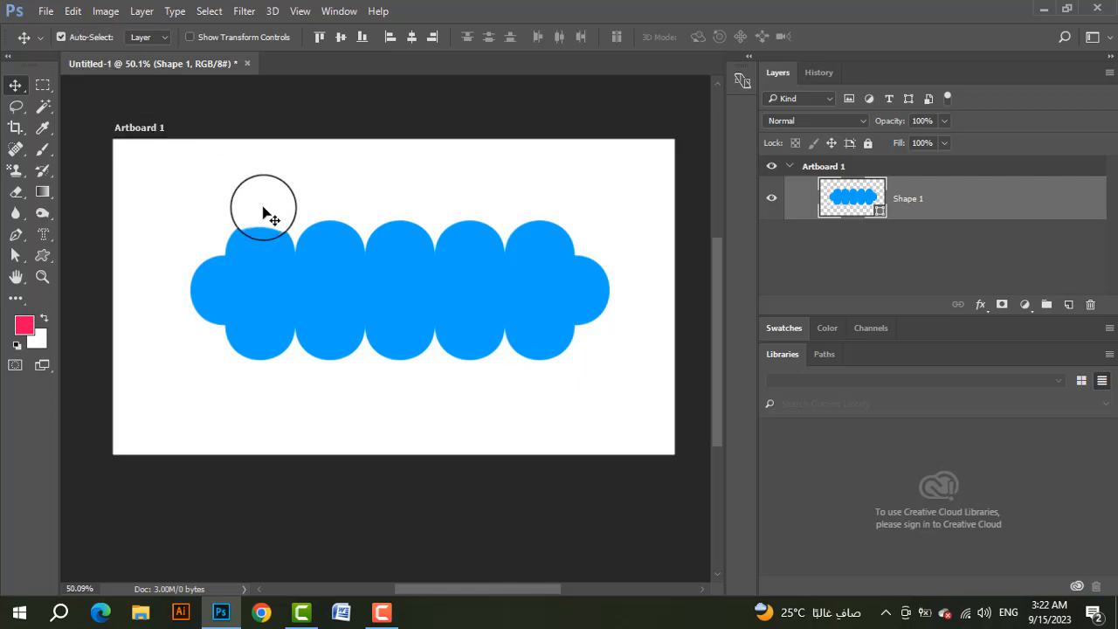
- Move the blue cloud shape slightly up and to the right on the artboard
left_click(72, 10)
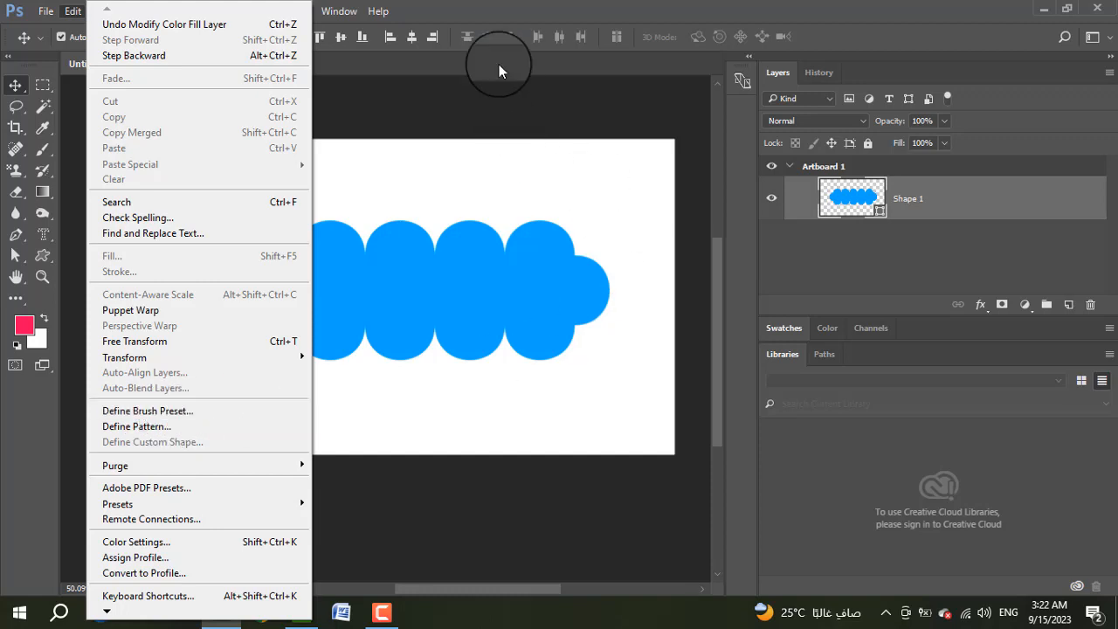
left_click(503, 17)
mouse_move(524, 280)
left_mouse_down()
mouse_move(519, 262)
mouse_move(527, 274)
left_mouse_up()
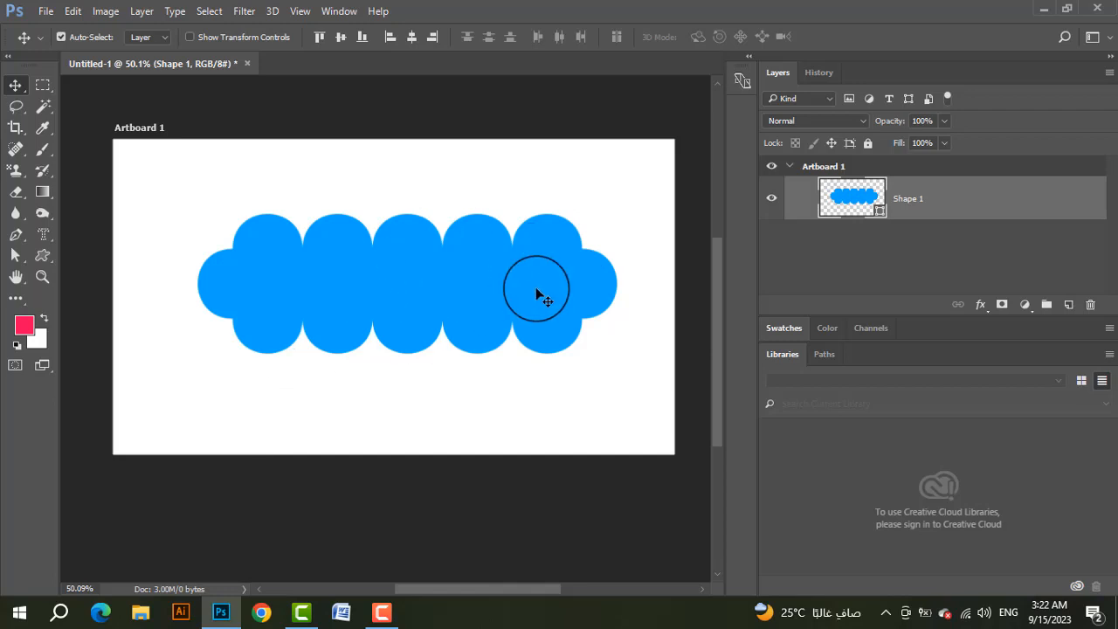
- Show the Work Path's outline on the artboard, and clear both the path and layer selections
left_click_drag(828, 355, 808, 357)
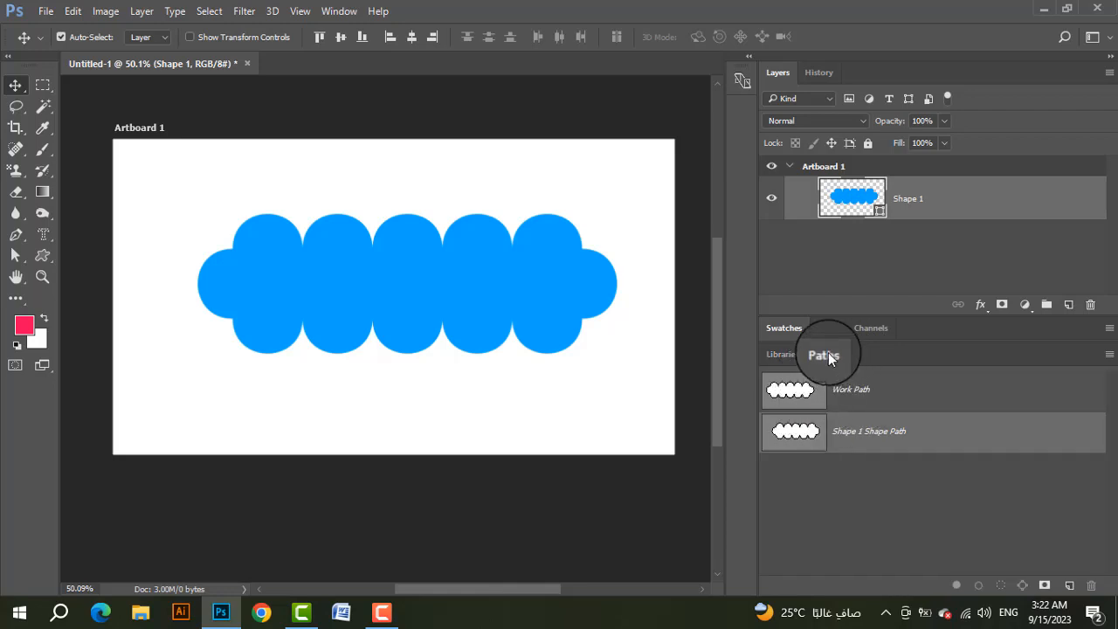
left_click(802, 392)
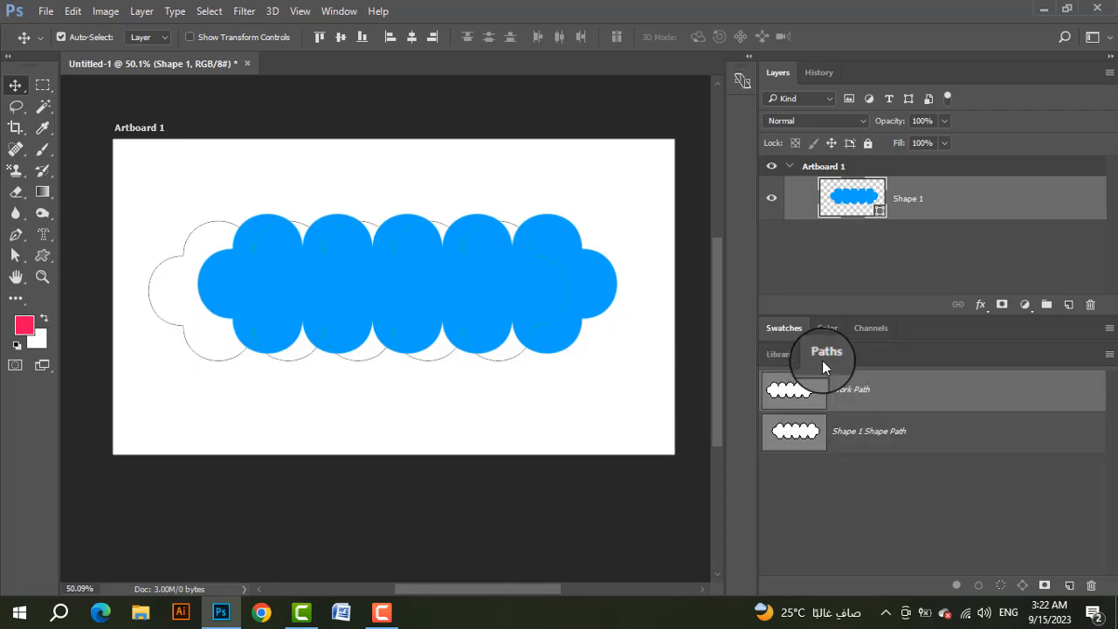
left_click(908, 485)
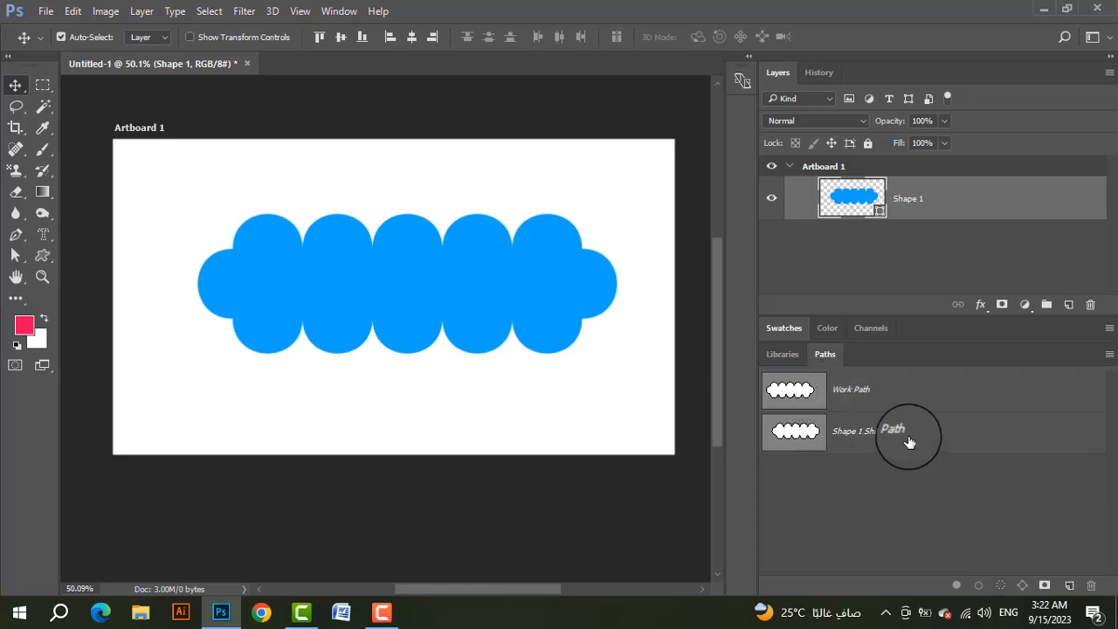
left_click(845, 257)
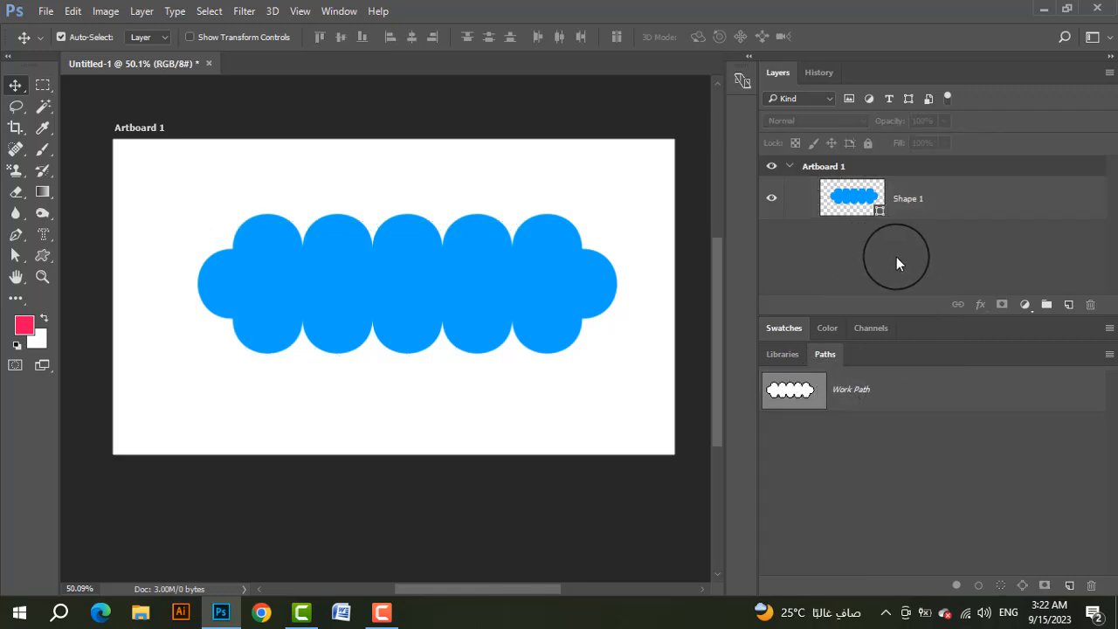